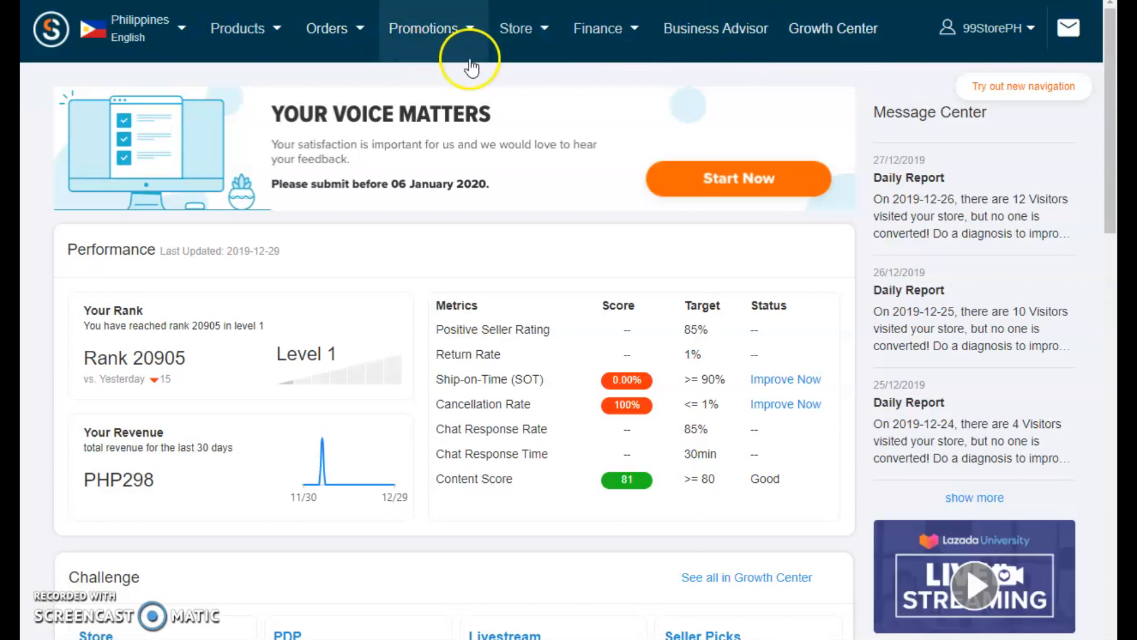
Step: Switch the seller center to the new navigation layout and dismiss the holiday announcement
click(421, 41)
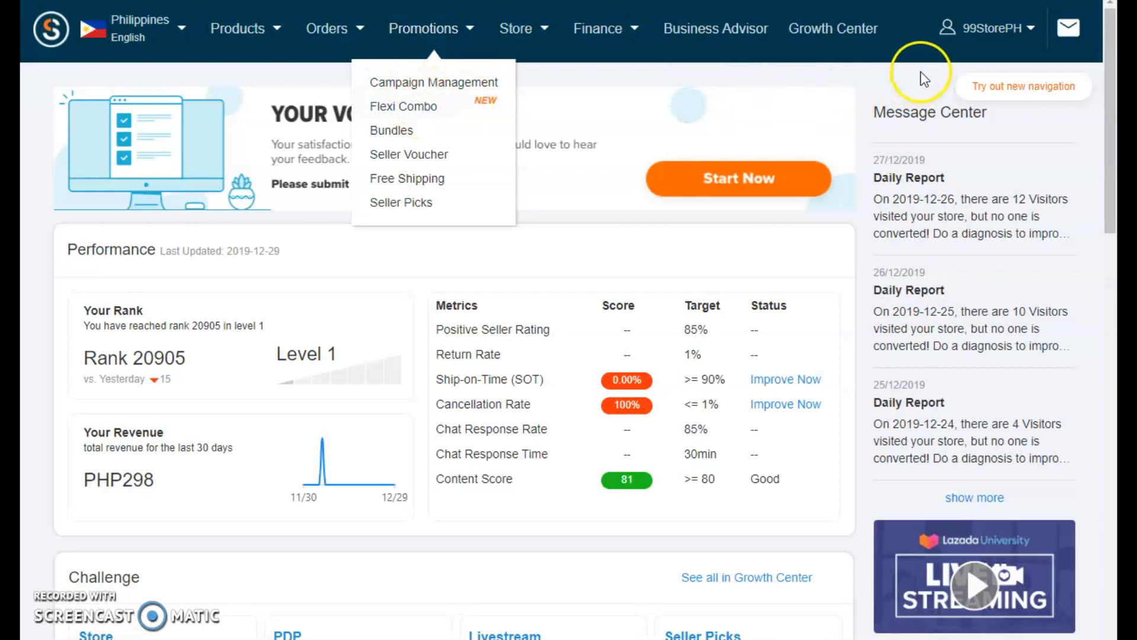
click(988, 89)
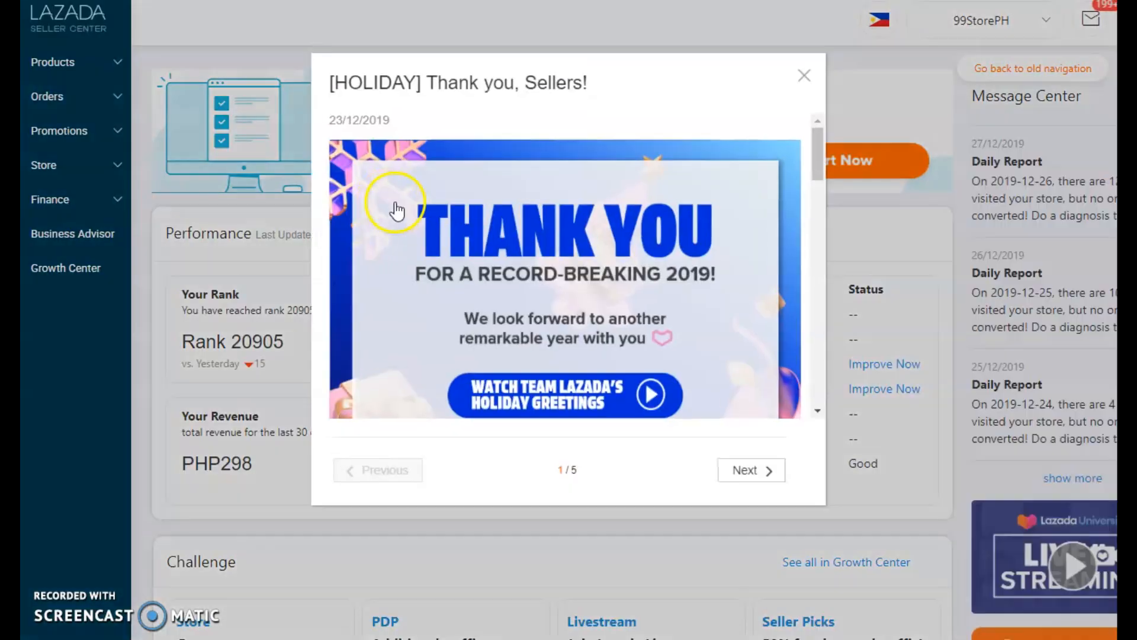
click(804, 75)
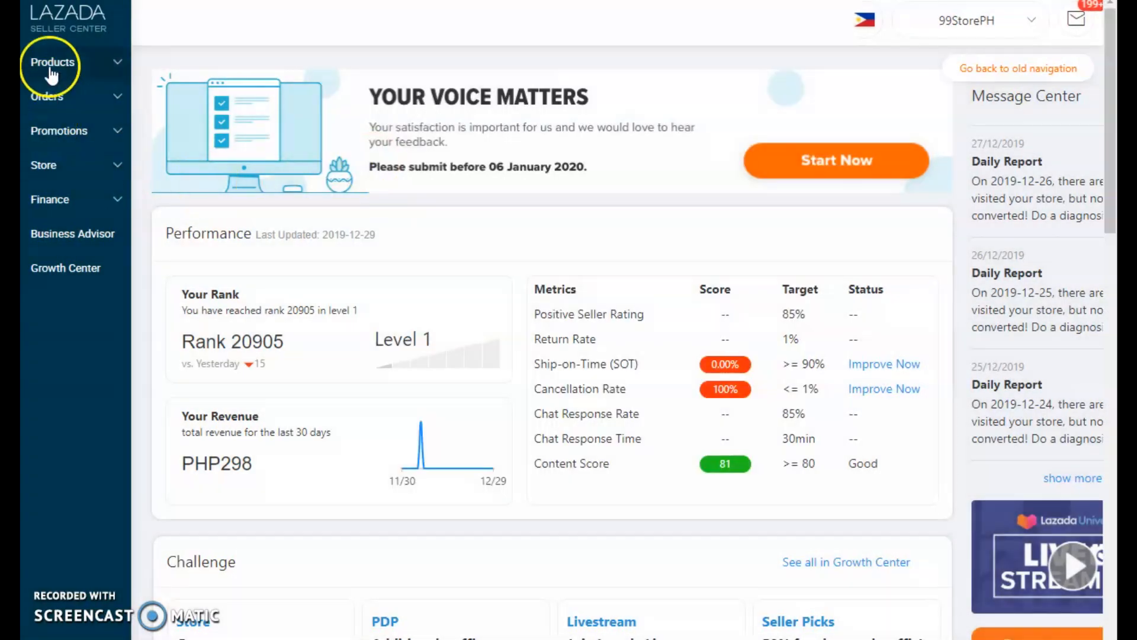
Step: Go to the Flexi Combo promotions and start creating a new promotion
click(56, 138)
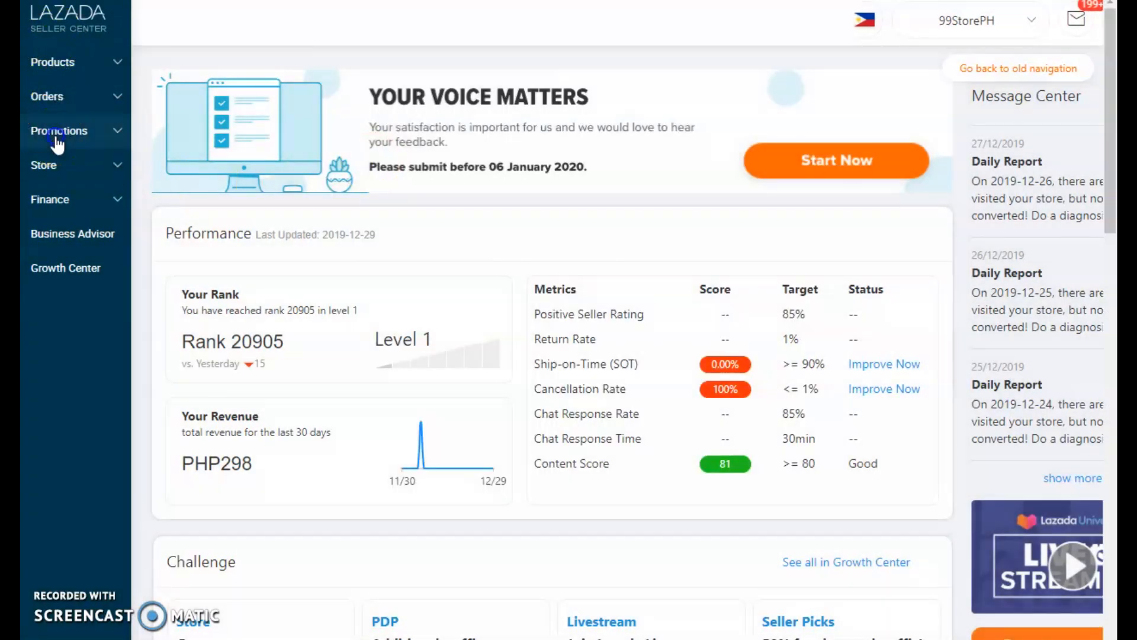
click(61, 224)
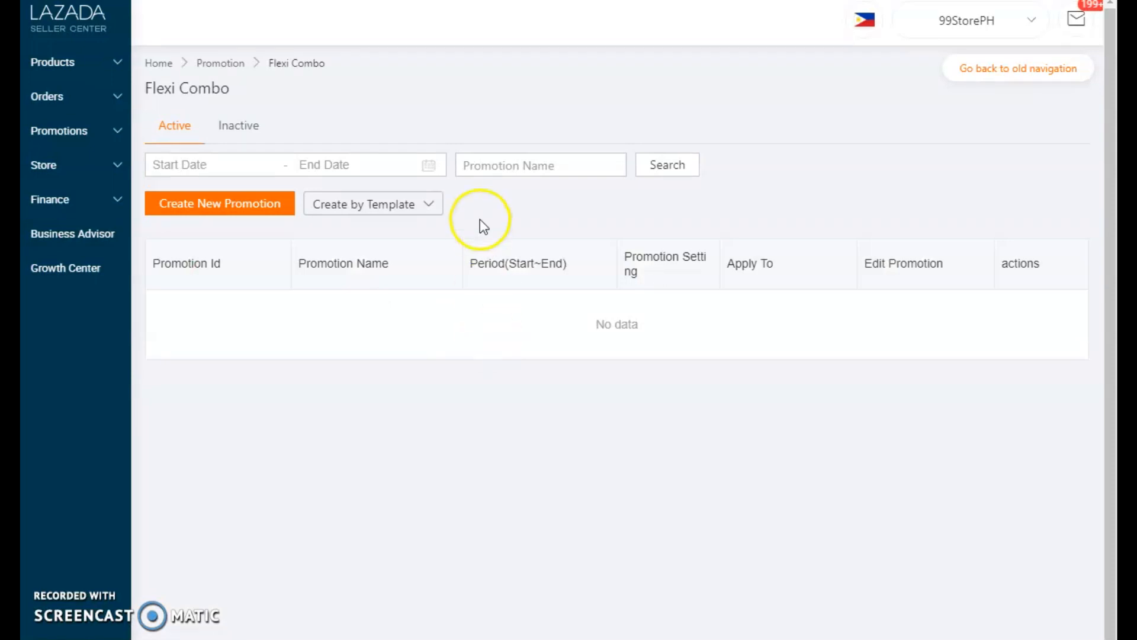
click(229, 208)
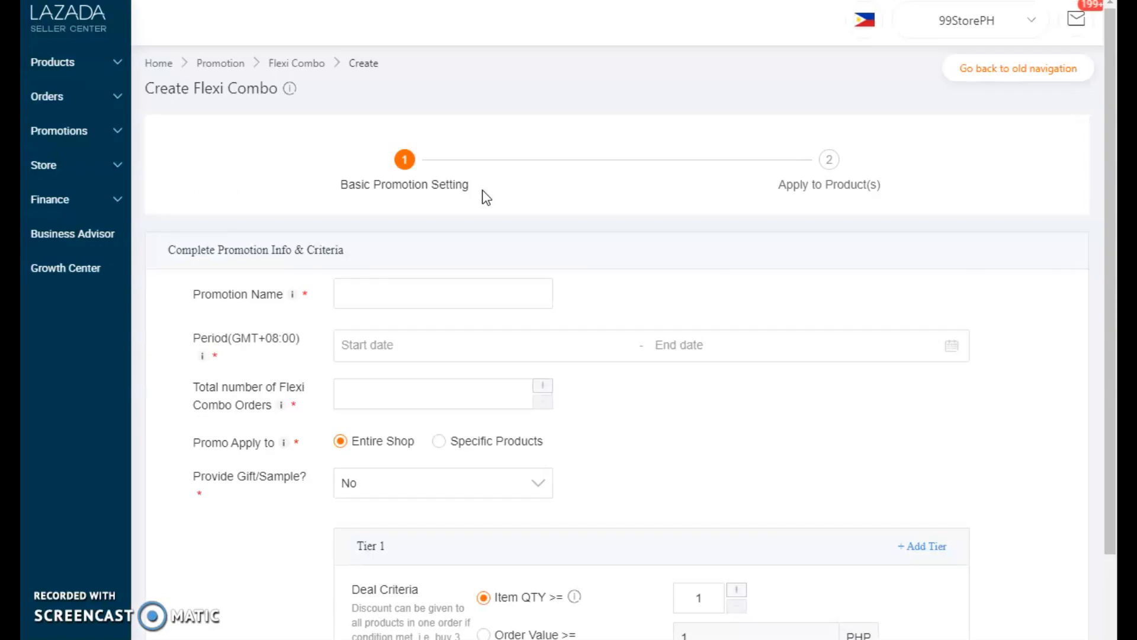
Step: Examine the Flexi Combo description and the basic settings, deal criteria and discount options of the creation form
mouse_move(293, 93)
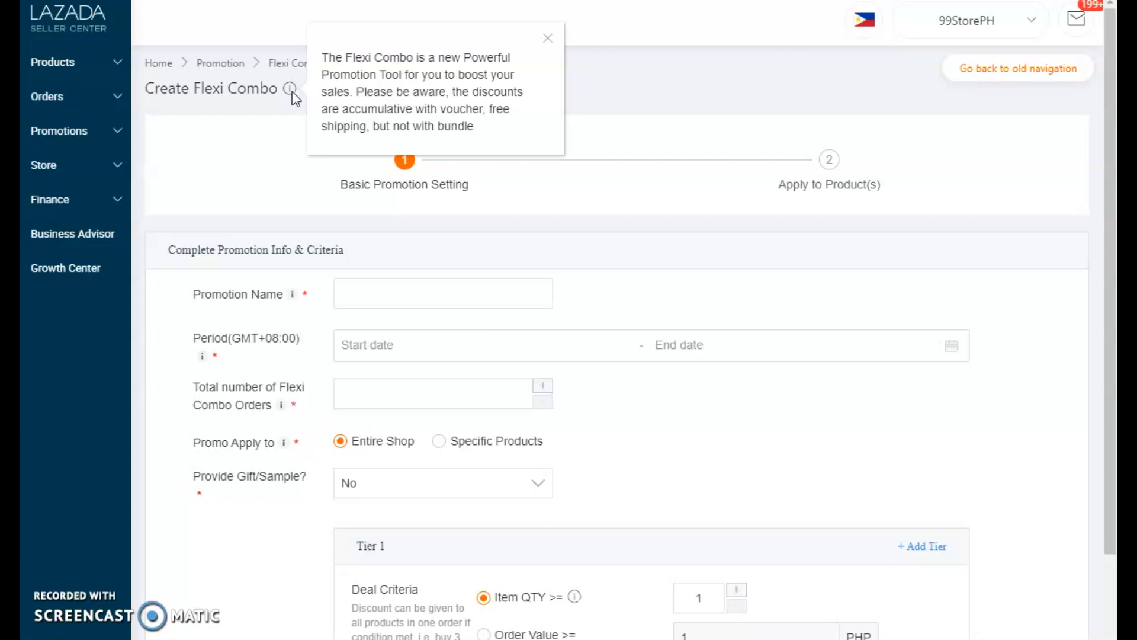
click(279, 161)
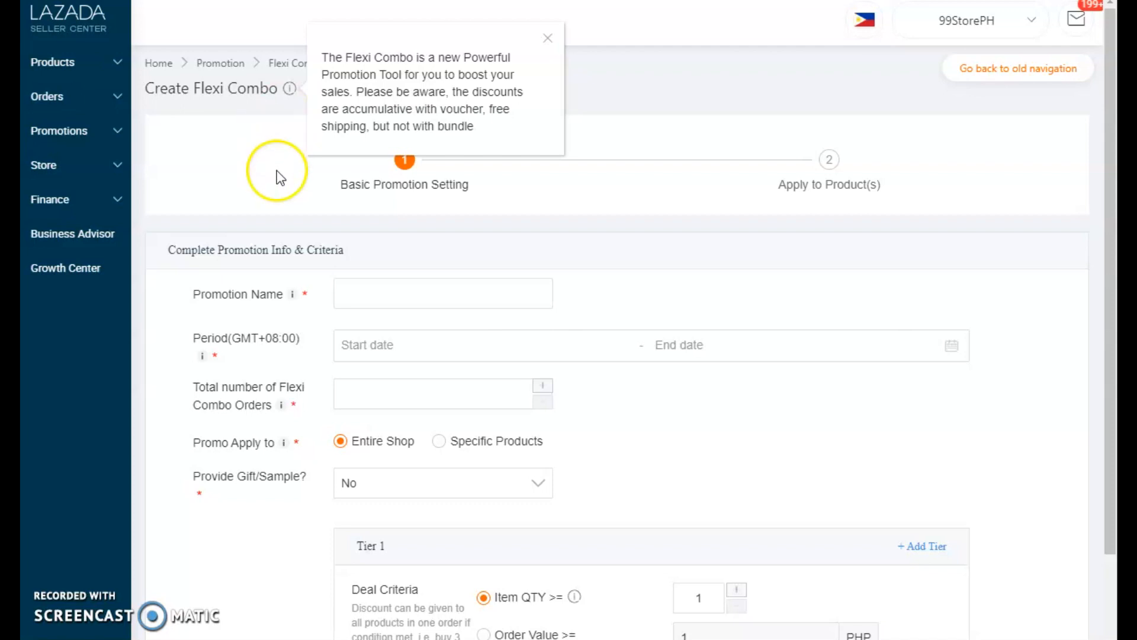
scroll(276, 173, down, 3)
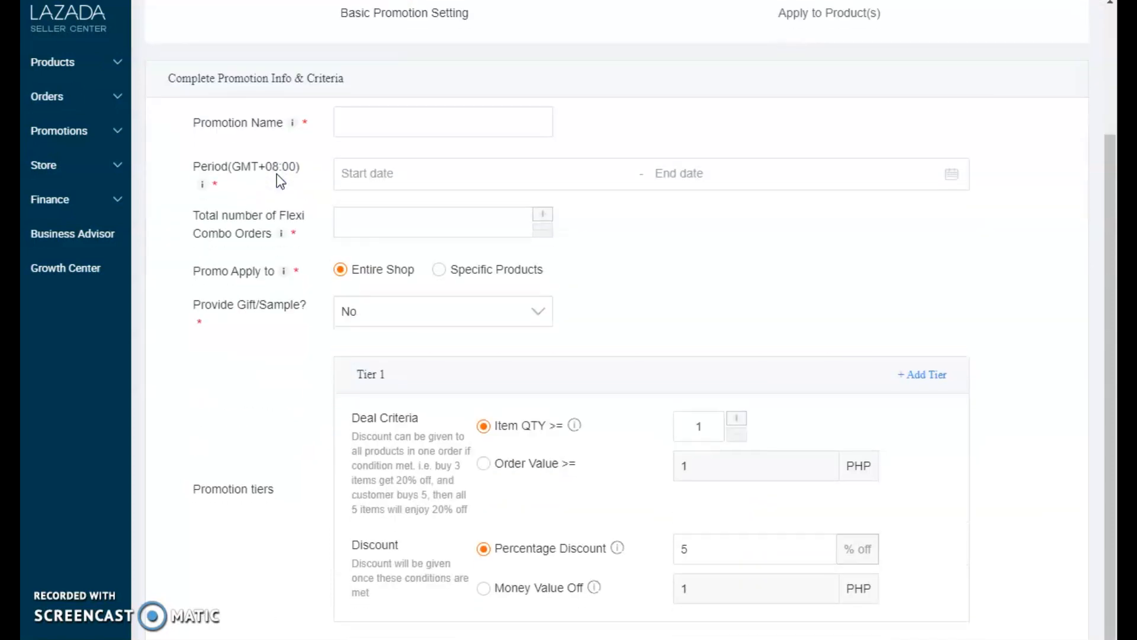
scroll(280, 182, up, 2)
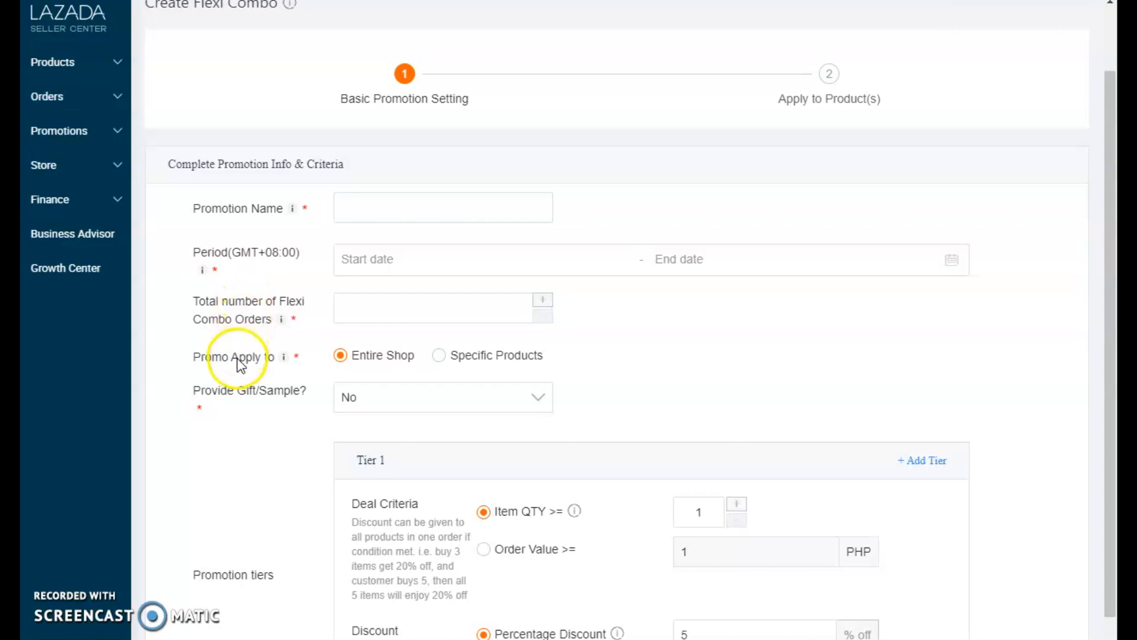
scroll(240, 394, down, 3)
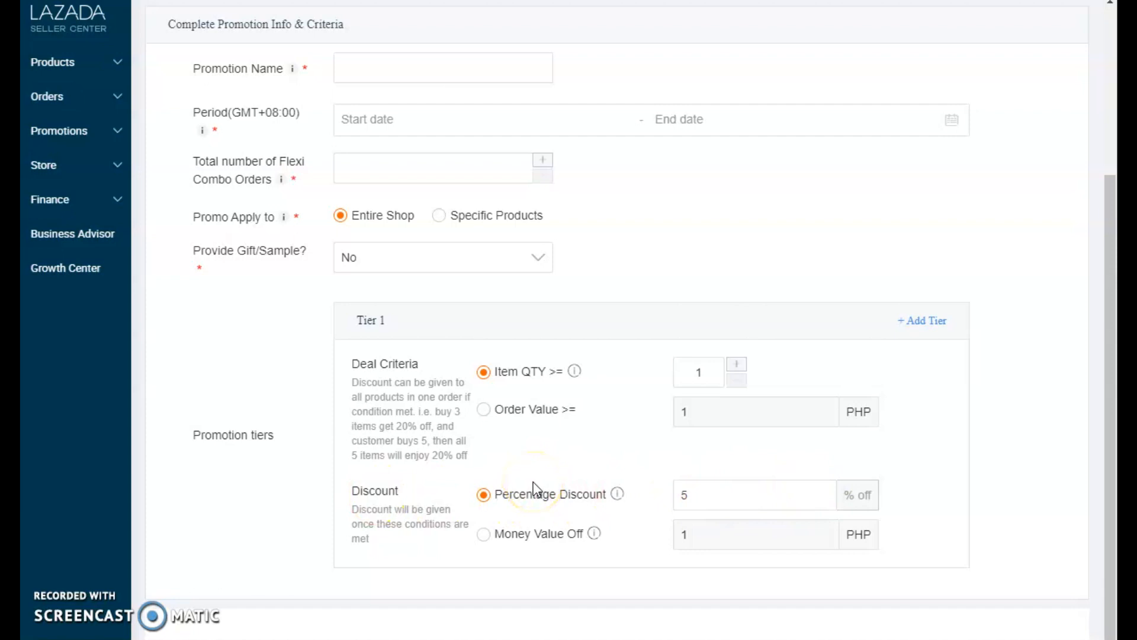
scroll(533, 482, up, 2)
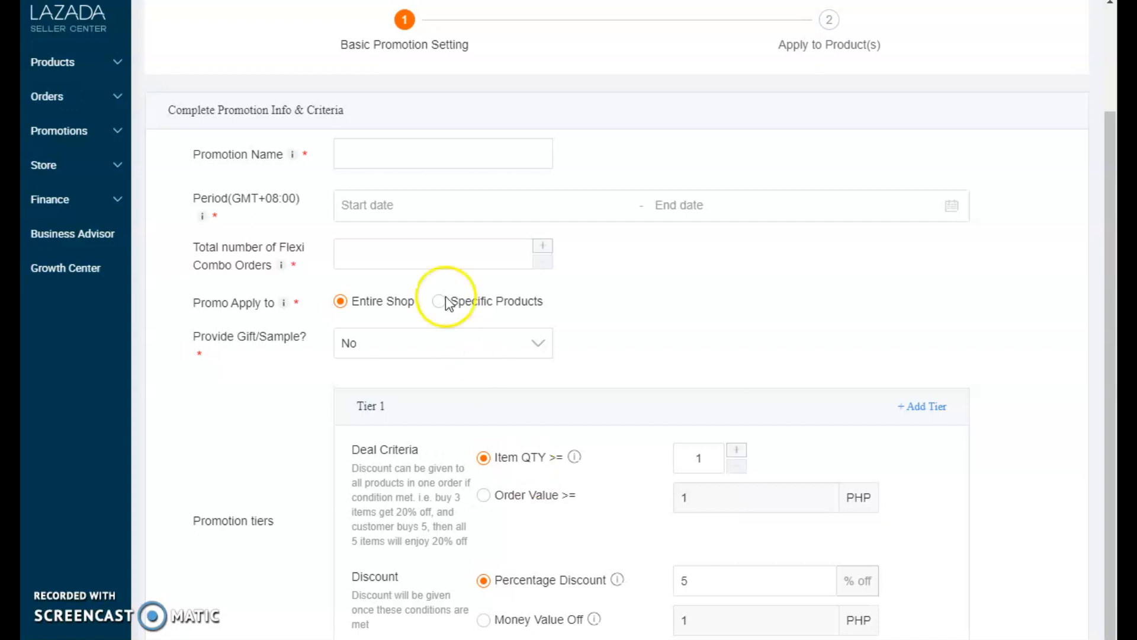
Step: Name the promotion "BUY 3 GET 10% OFF"
click(403, 154)
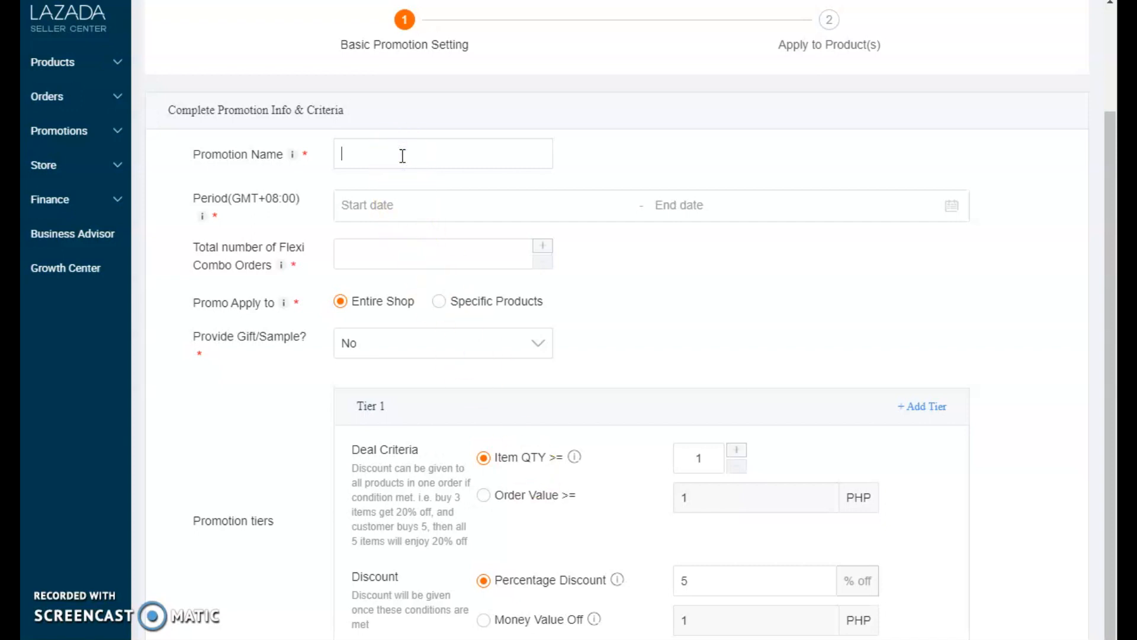
text(BUYU)
key(BackSpace)
text(3)
key(BackSpace)
text(5 GET)
key(BackSpace)
key(BackSpace)
key(BackSpace)
key(BackSpace)
key(BackSpace)
text(3 GET 10% OFF)
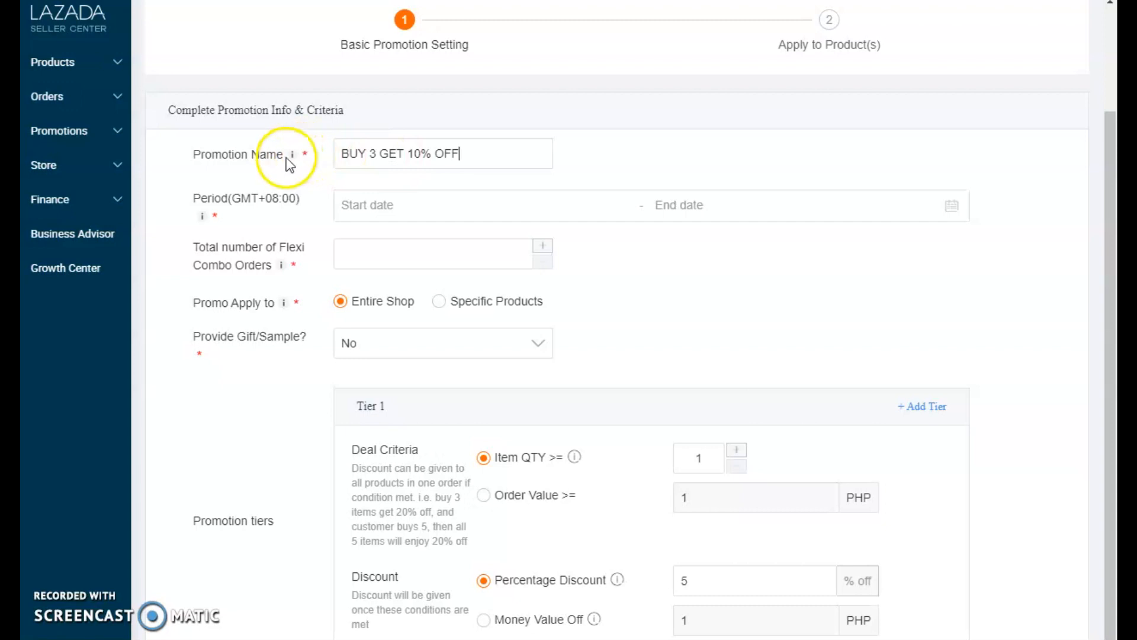
mouse_move(297, 160)
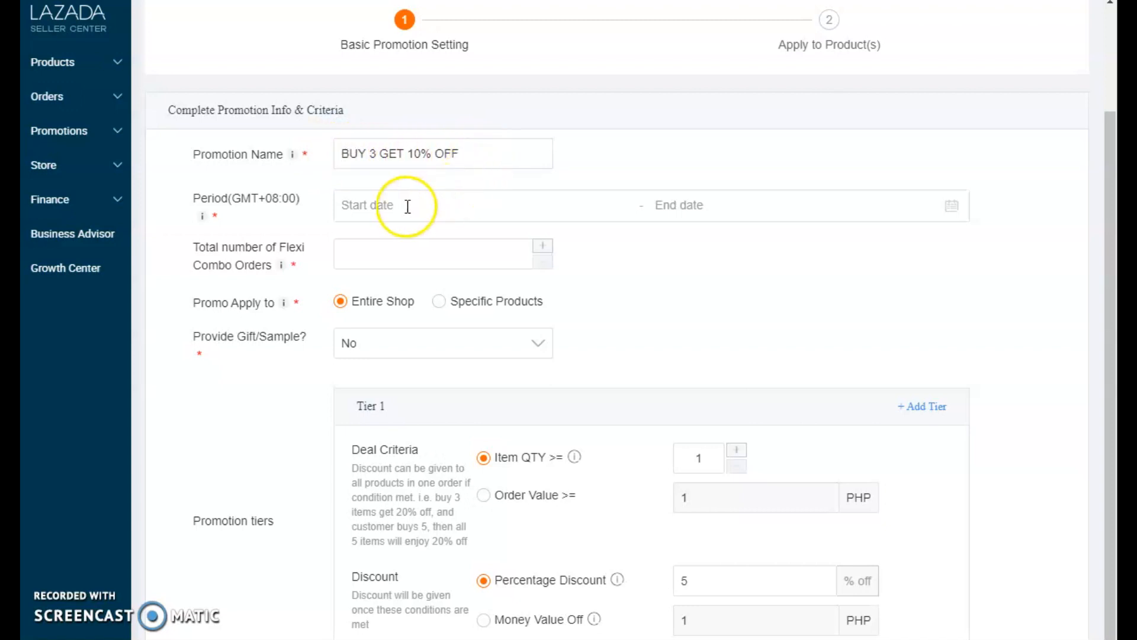
Step: Try to set the promotion period from 2019-12-30 to 2020-01-31
click(367, 207)
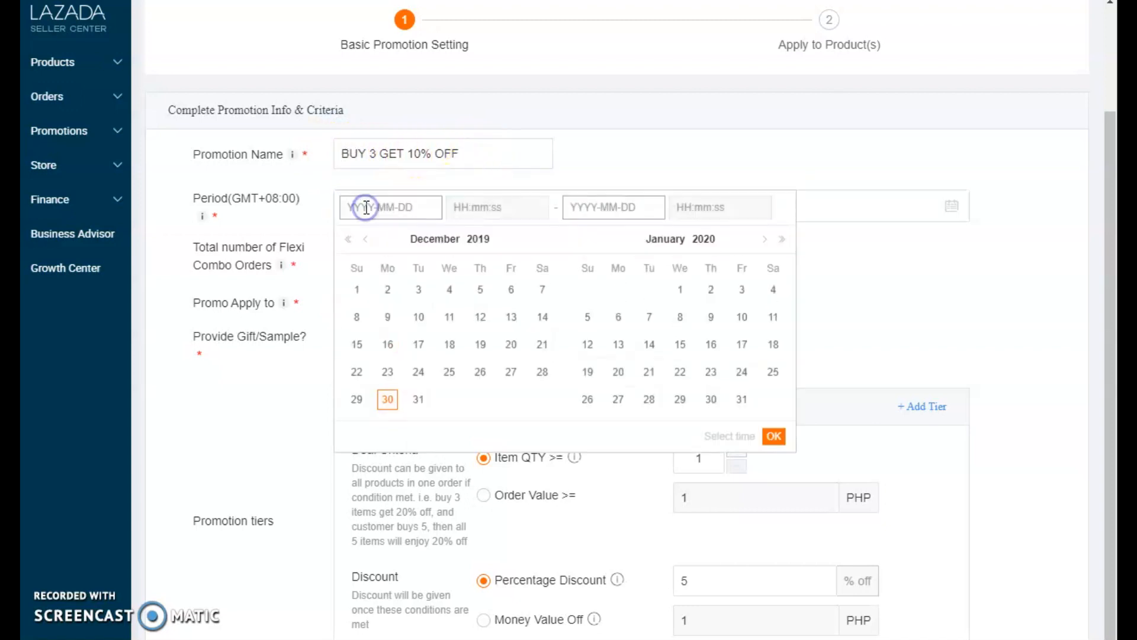
click(387, 400)
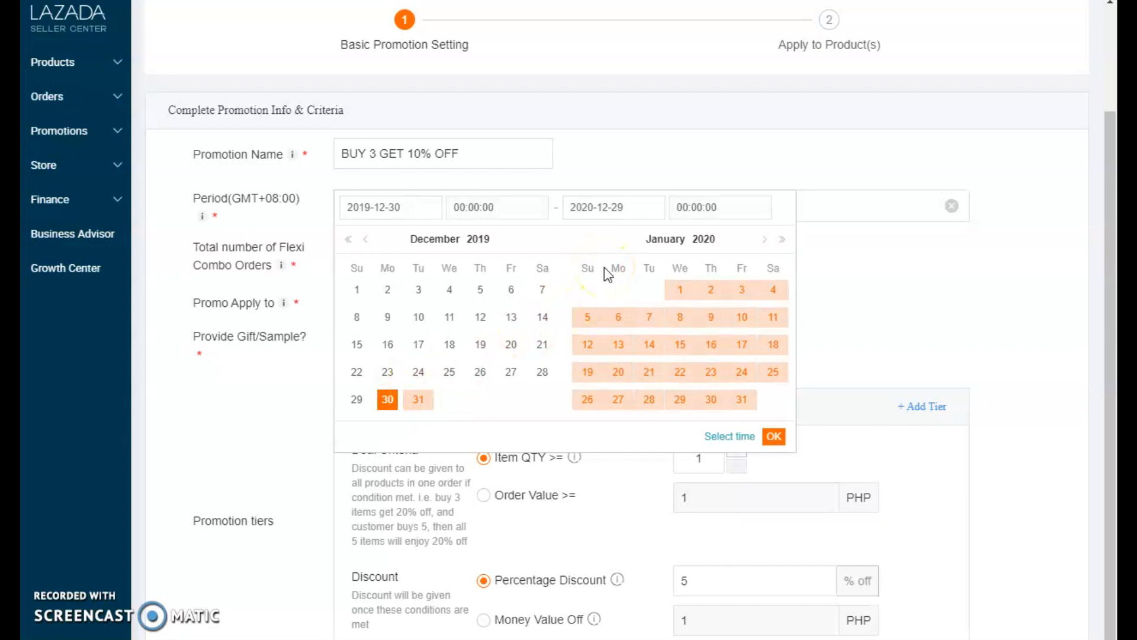
click(743, 400)
click(774, 437)
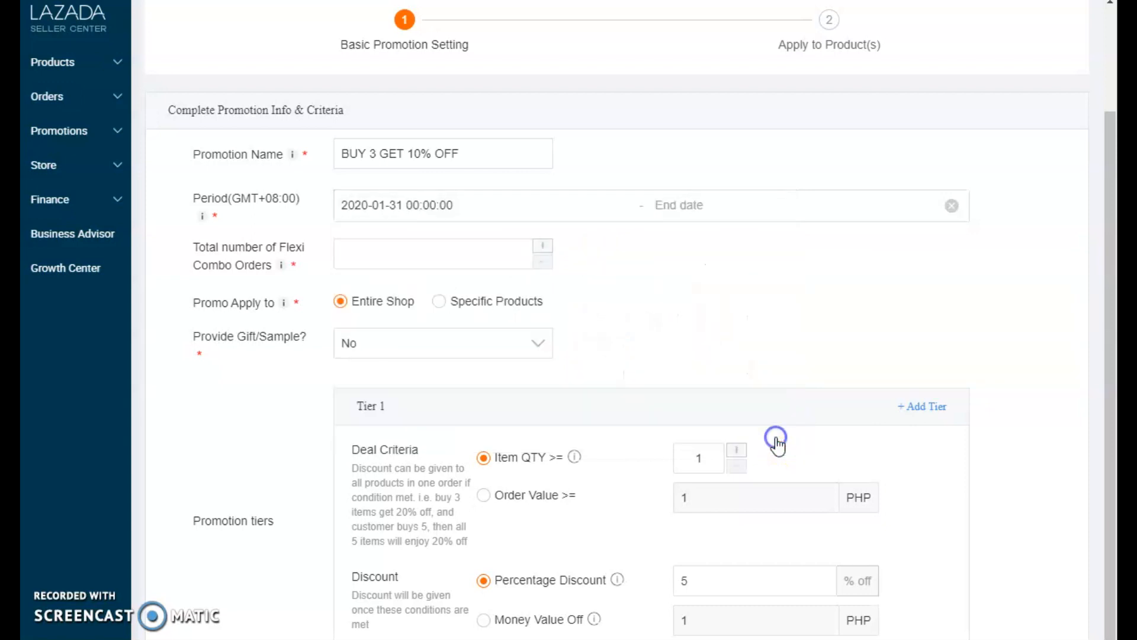
Step: Set the promotion period from 2019-12-30 to 2019-12-31 with a start time of 12:00:00
click(394, 205)
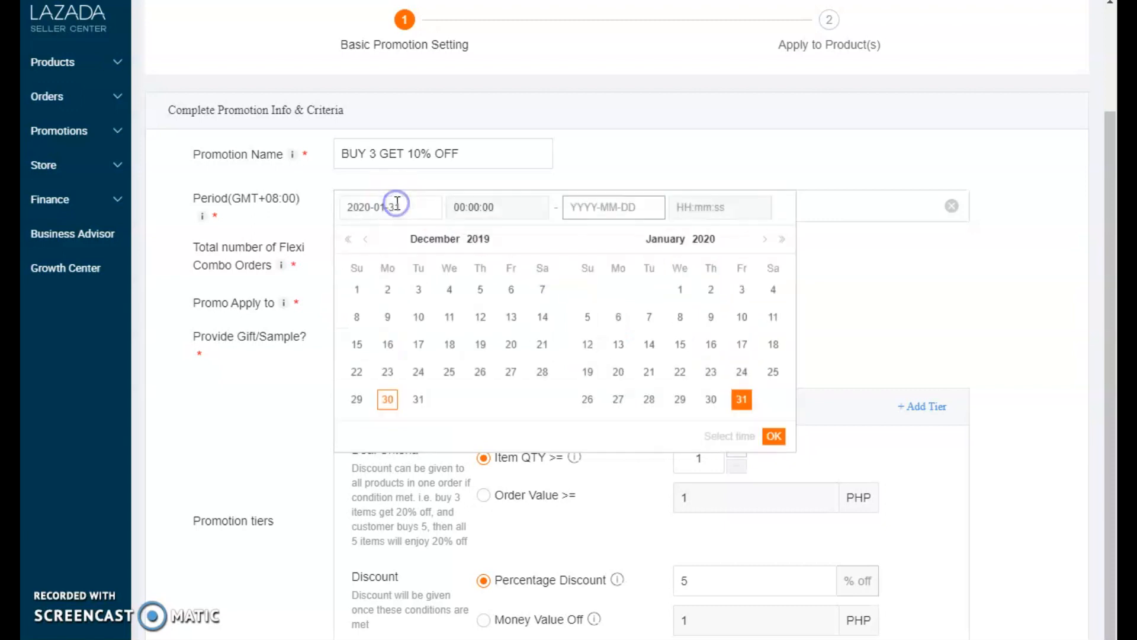
click(387, 398)
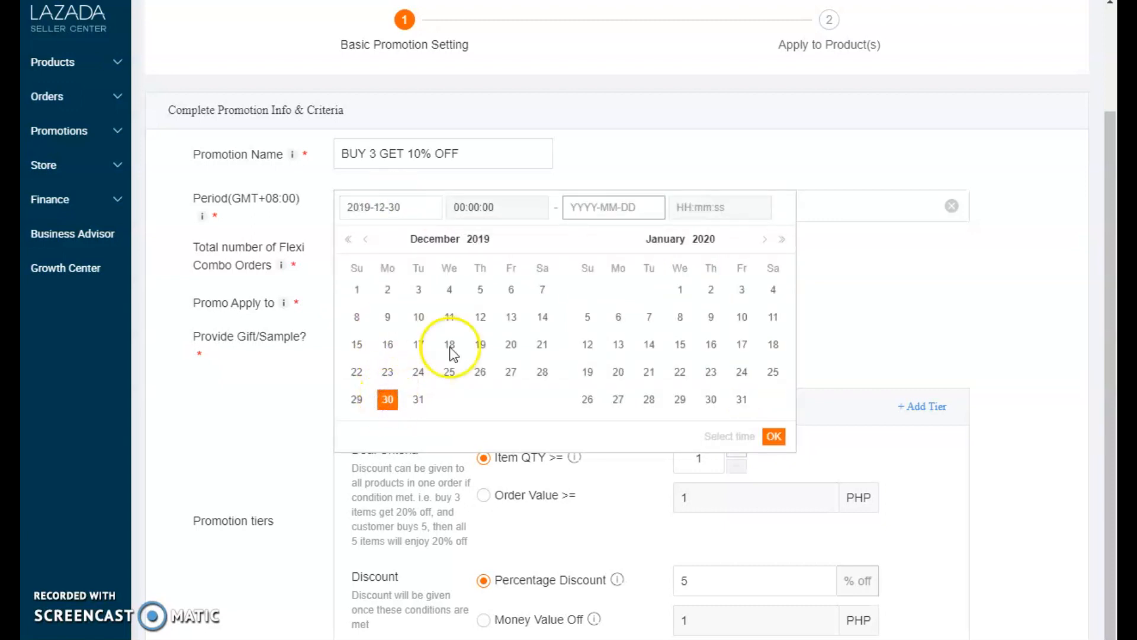
click(419, 400)
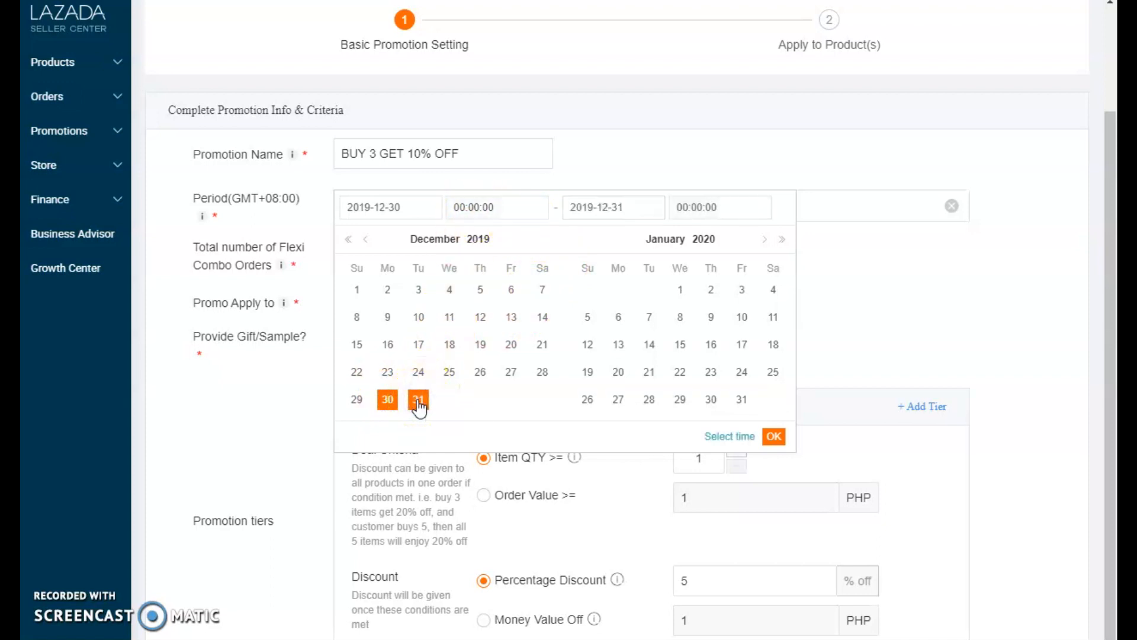
click(738, 436)
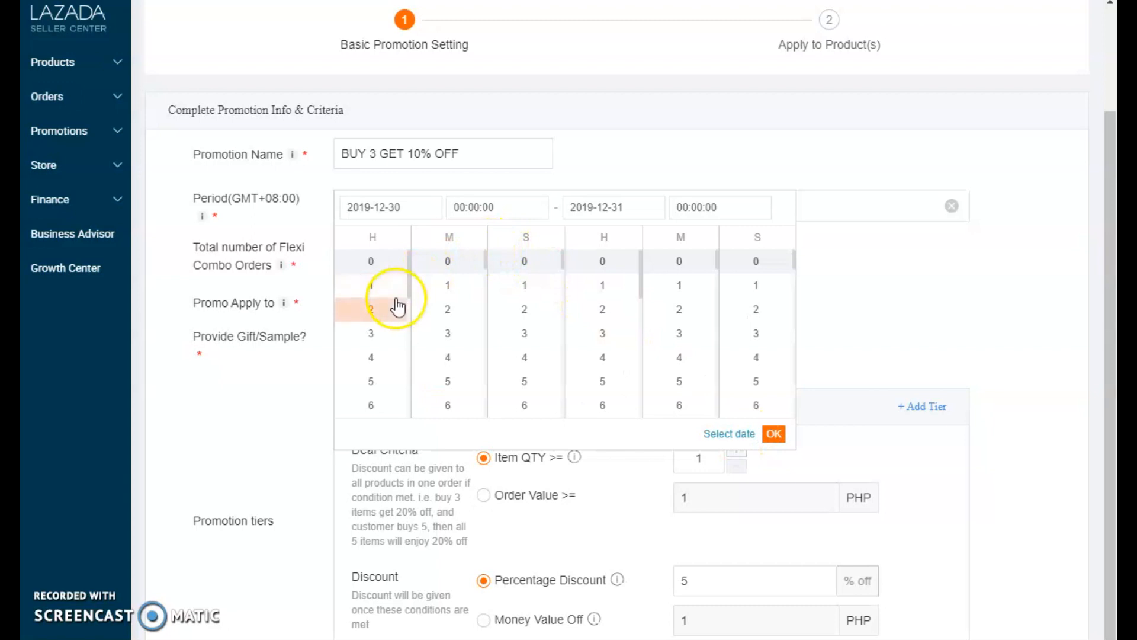
click(386, 359)
click(386, 361)
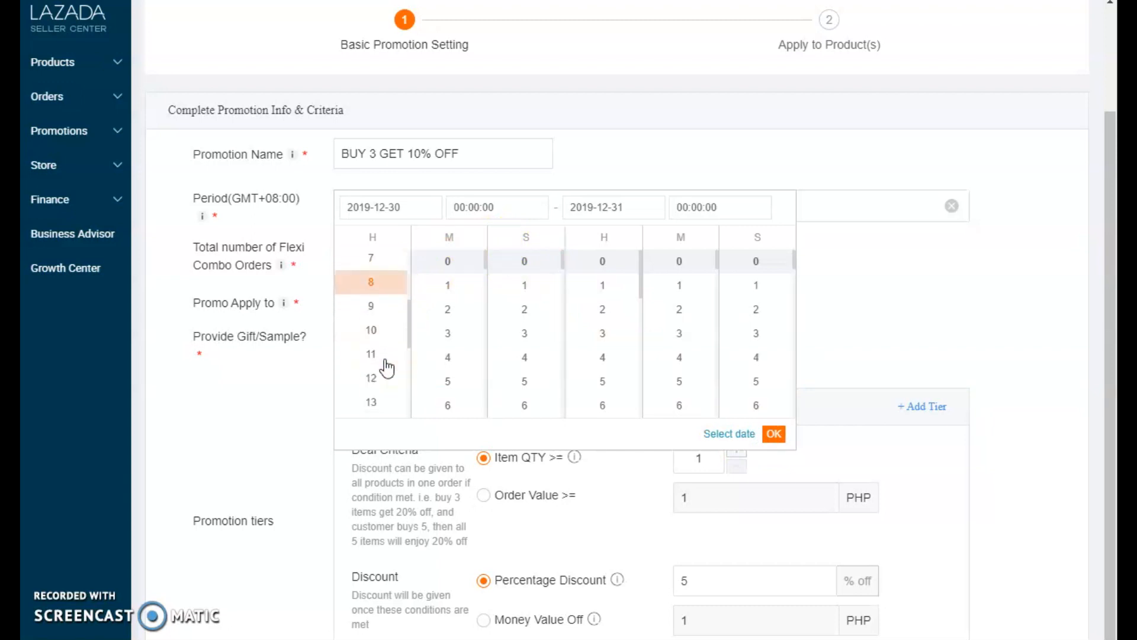
click(381, 374)
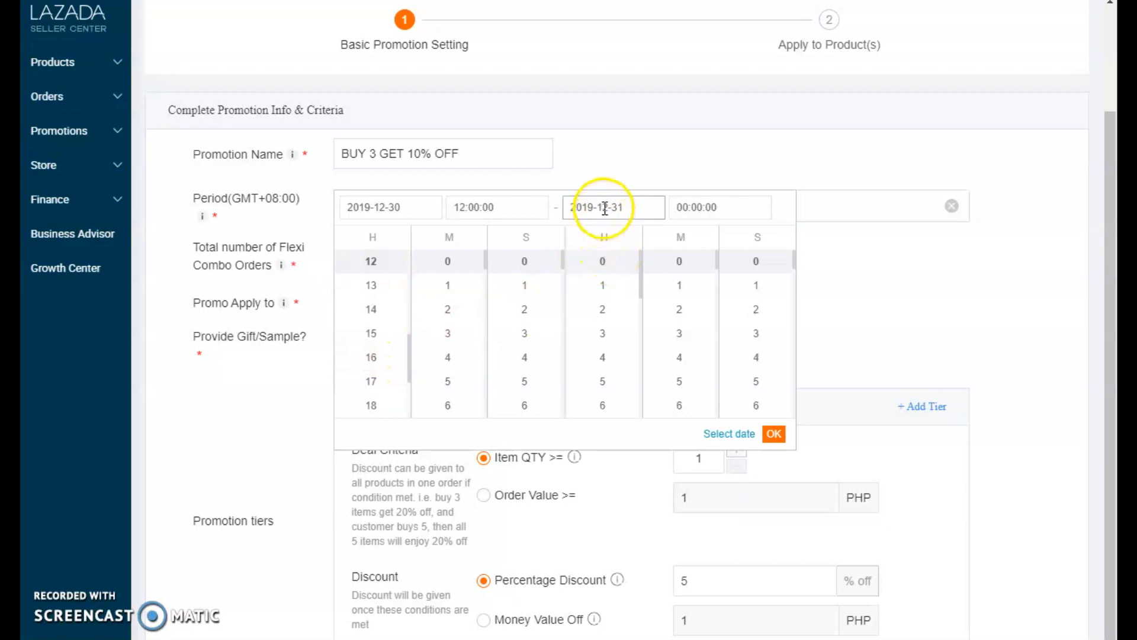
click(656, 159)
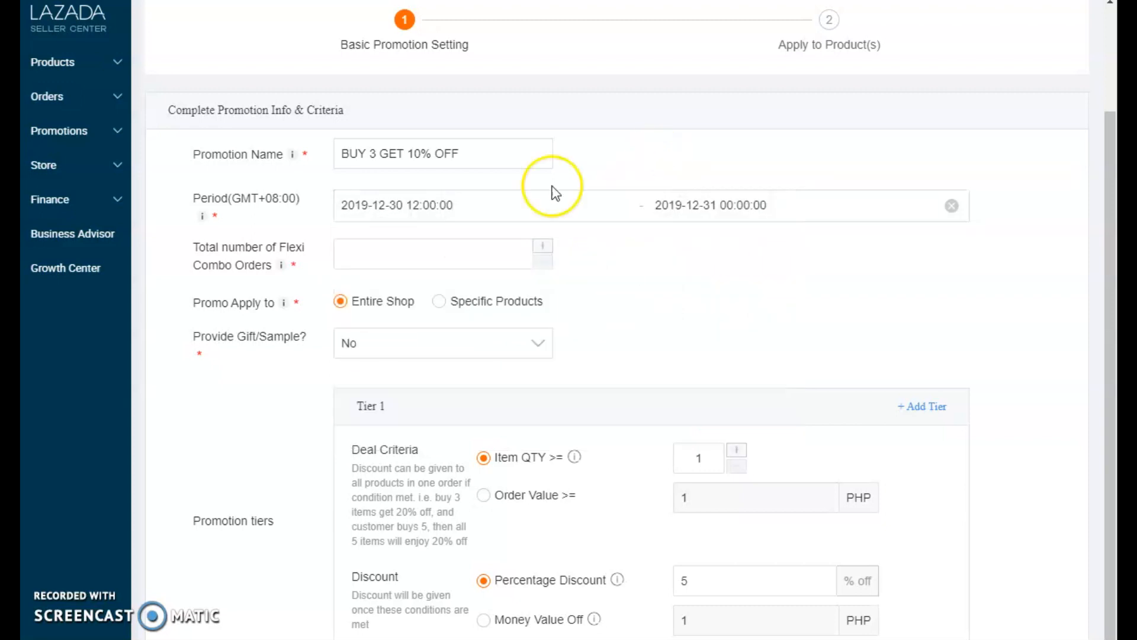
Step: Change the promotion period's dates to start on 2019-12-31 and end on 2020-01-31
click(712, 207)
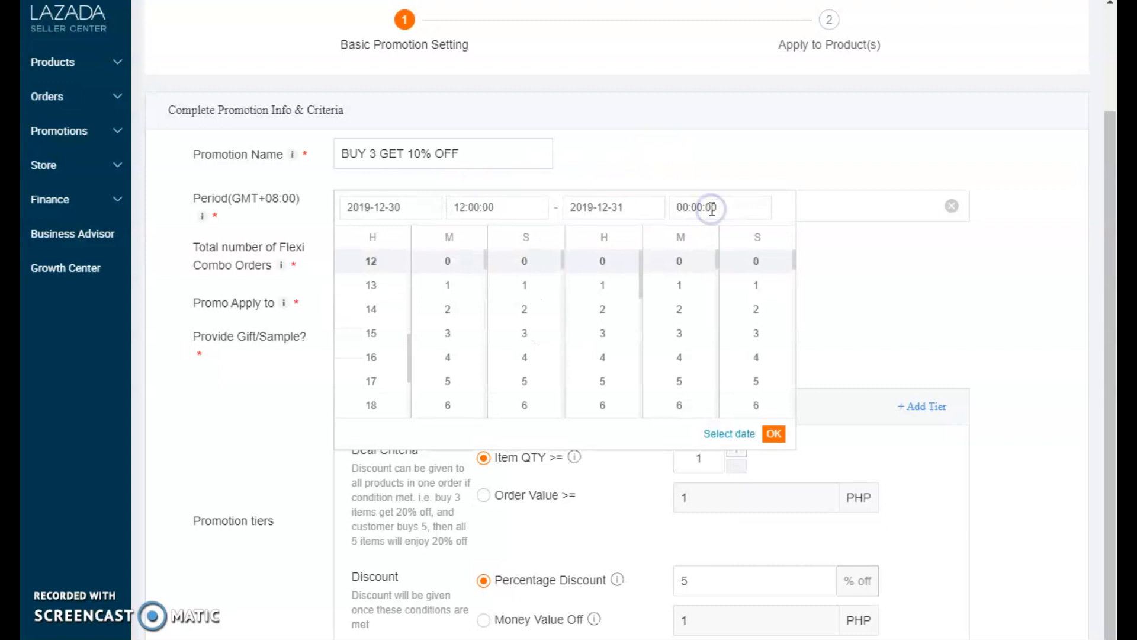
click(597, 208)
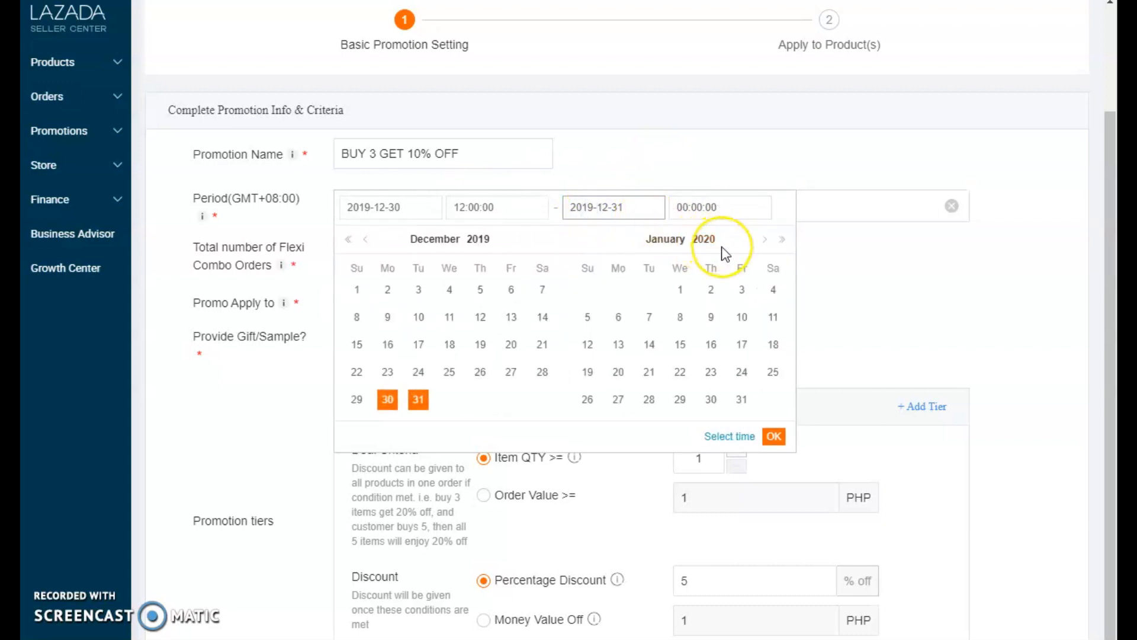
click(682, 290)
click(712, 290)
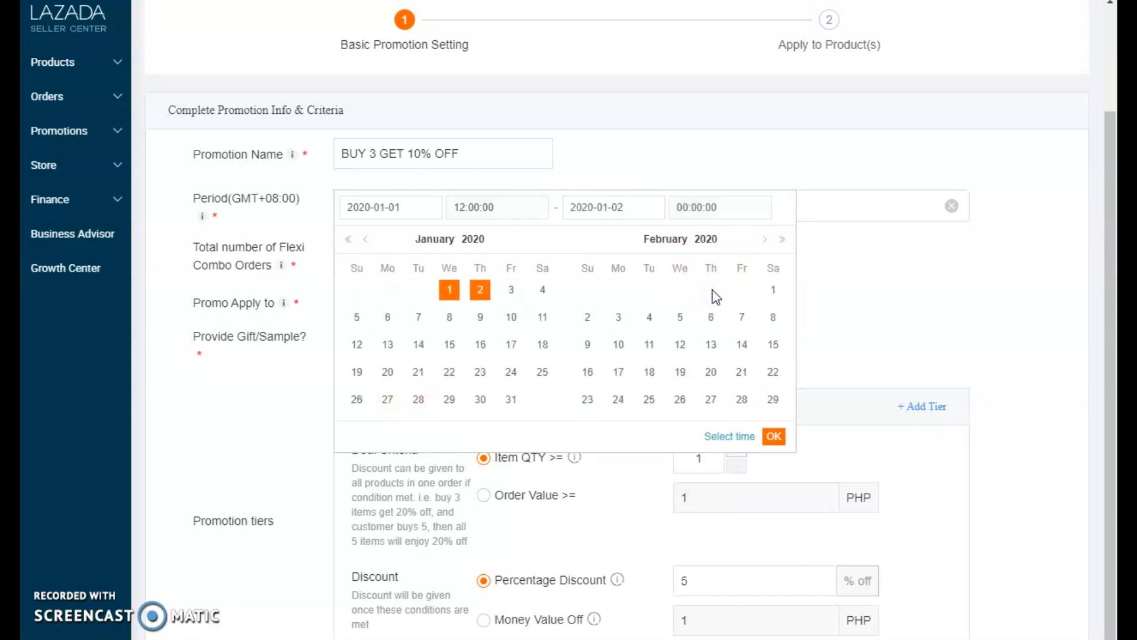
click(365, 240)
click(418, 400)
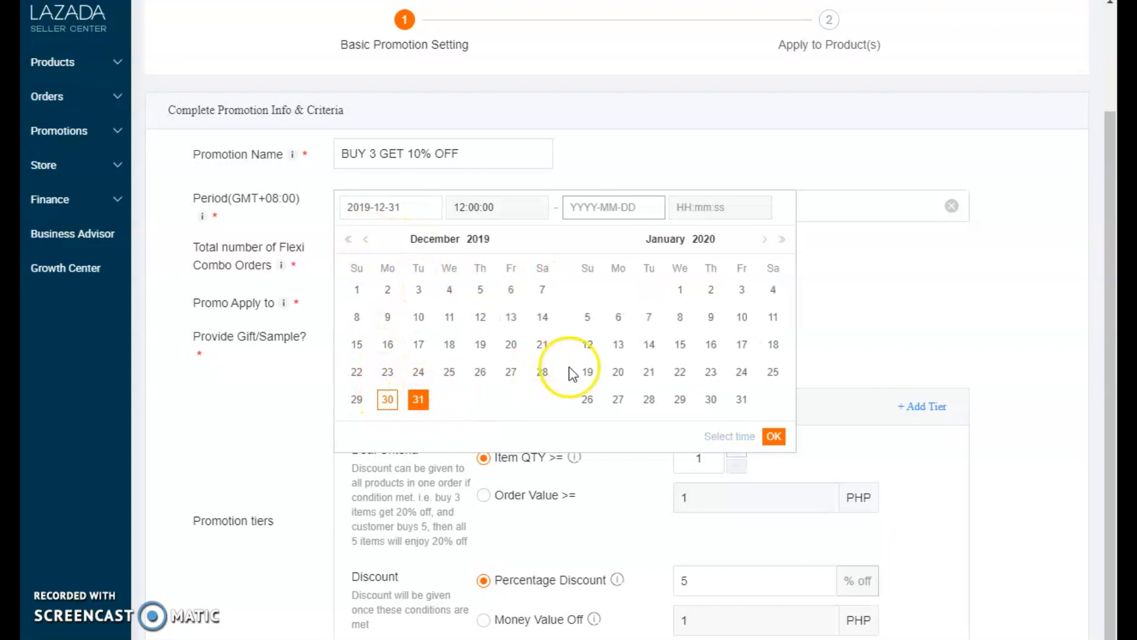
click(642, 208)
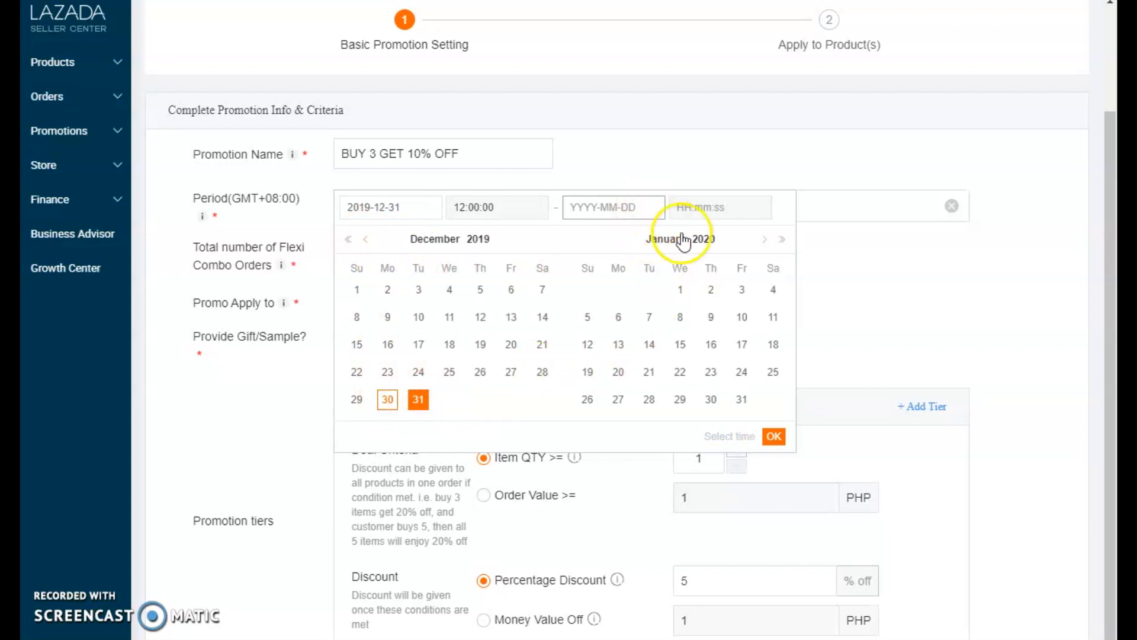
click(742, 399)
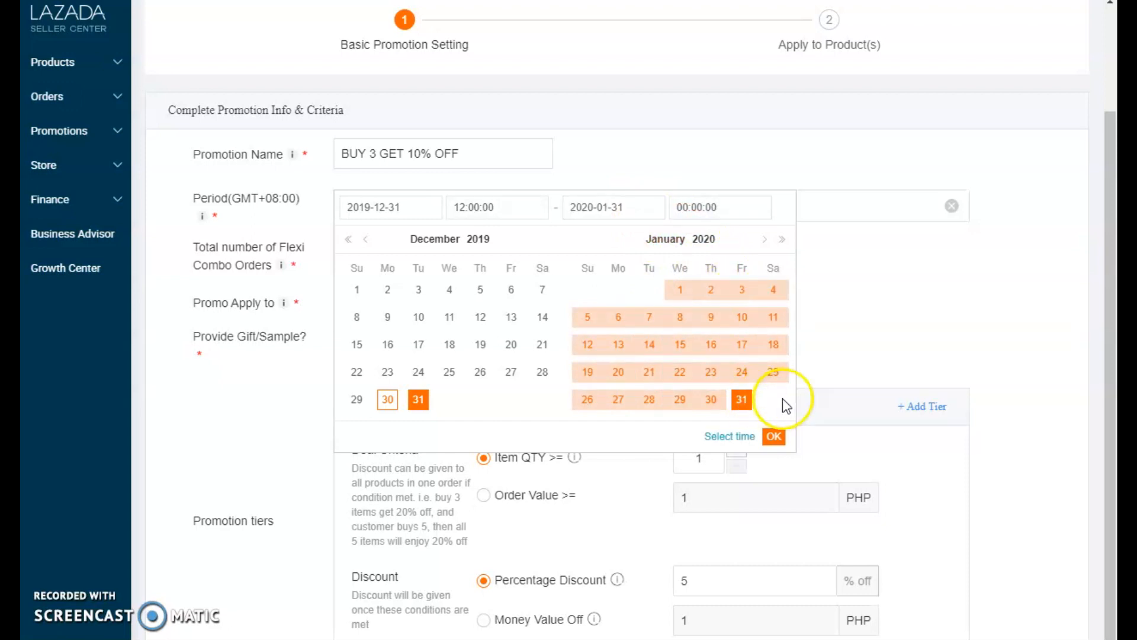
click(775, 437)
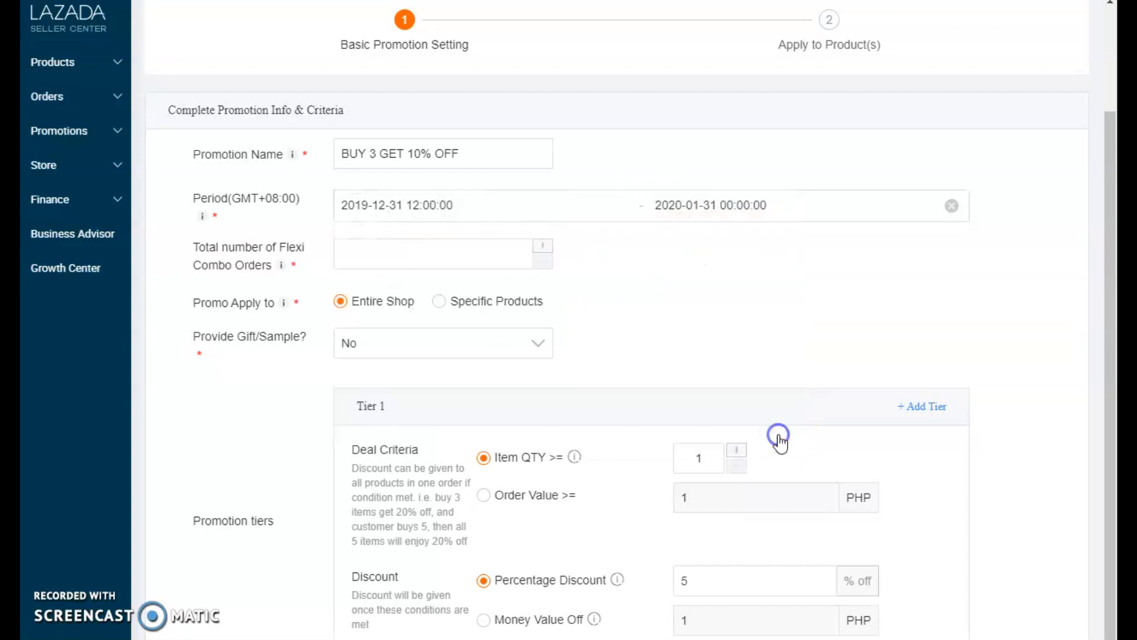
Step: Try to set the start time of the promotion period to 23:00:00
click(746, 203)
click(687, 207)
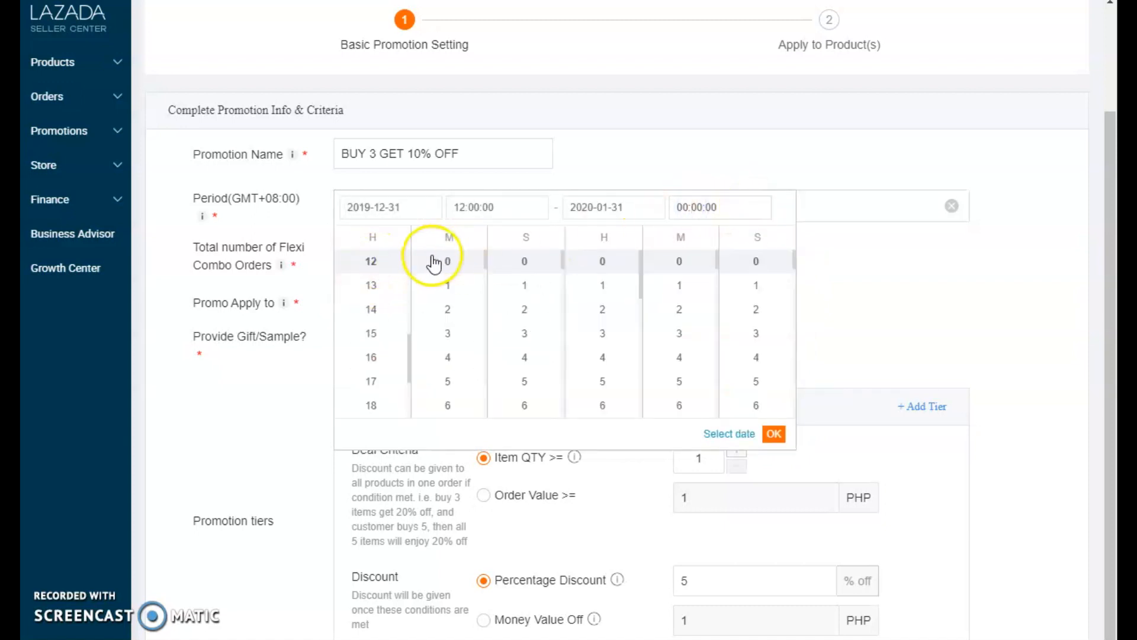
click(687, 208)
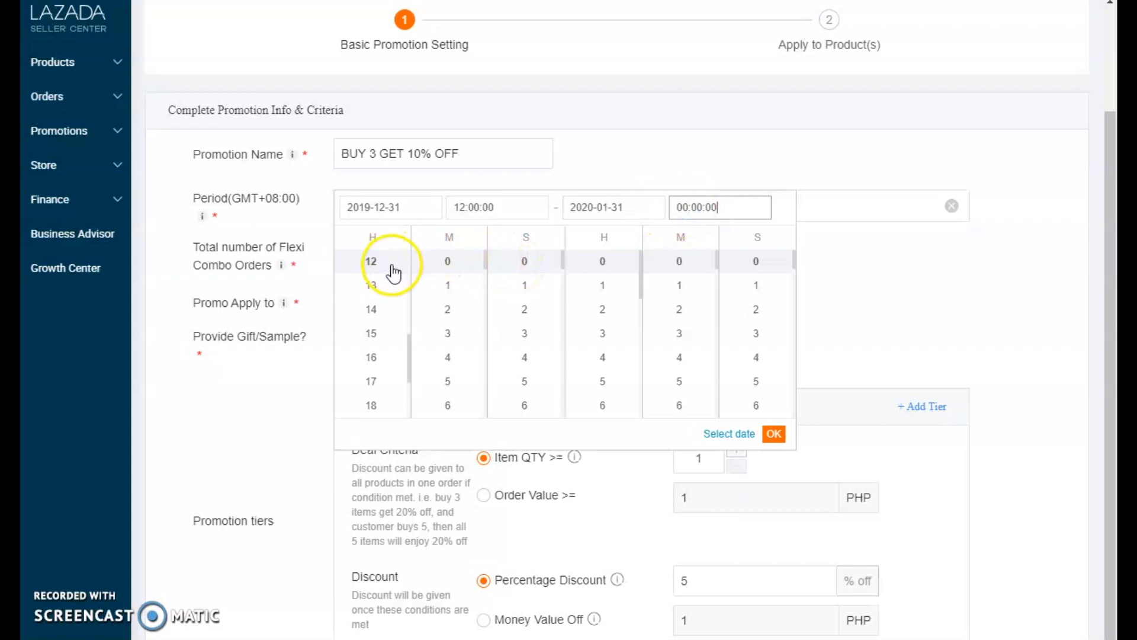
scroll(376, 267, up, 2)
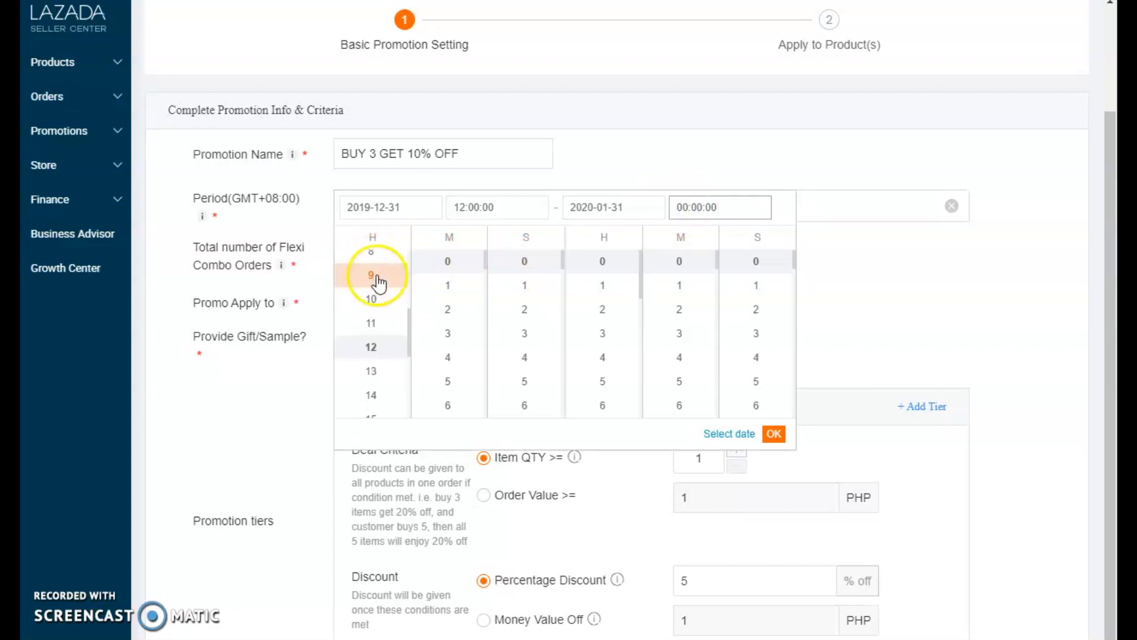
scroll(381, 300, down, 2)
scroll(381, 305, down, 5)
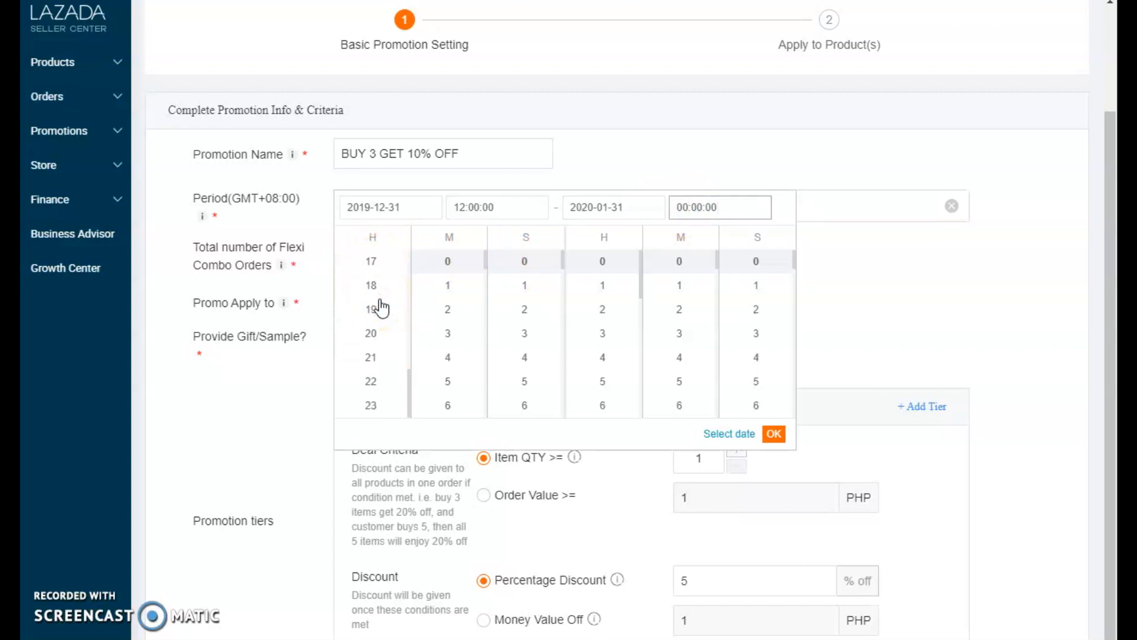
scroll(385, 314, up, 5)
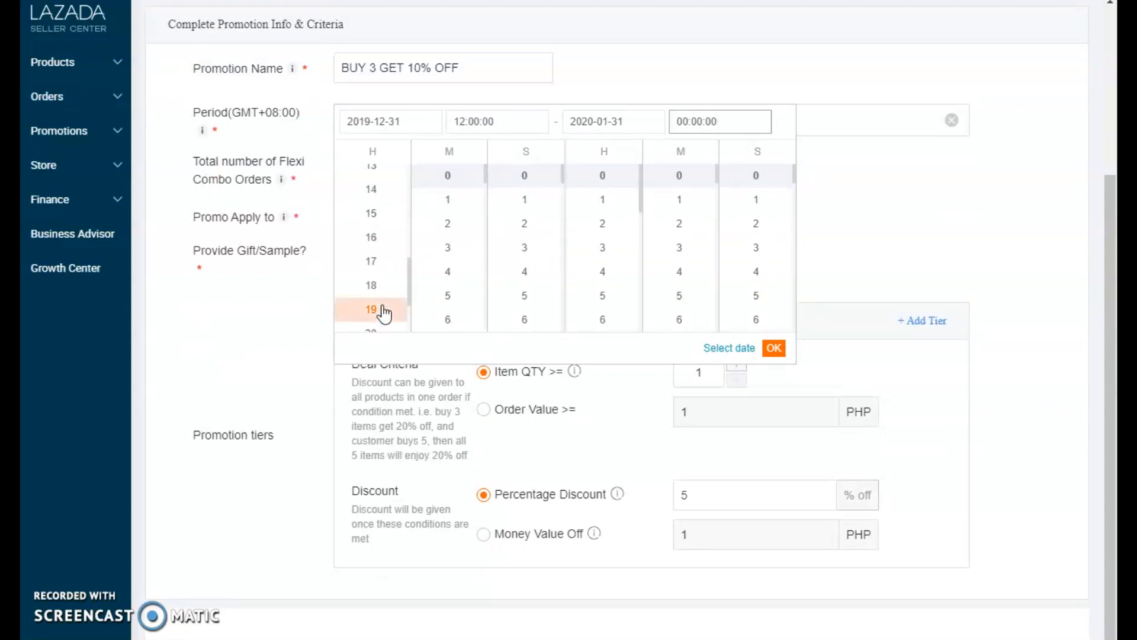
scroll(385, 314, down, 5)
click(379, 319)
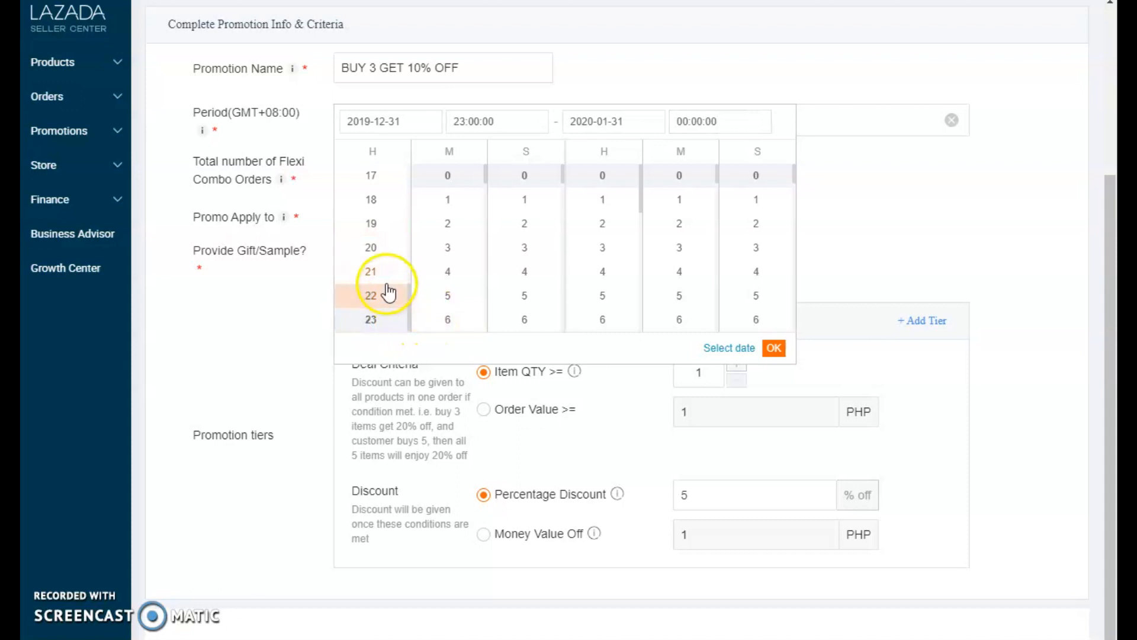
Step: Return the promotion's start time to 12:00:00 and confirm the period
scroll(388, 291, up, 8)
scroll(388, 291, up, 3)
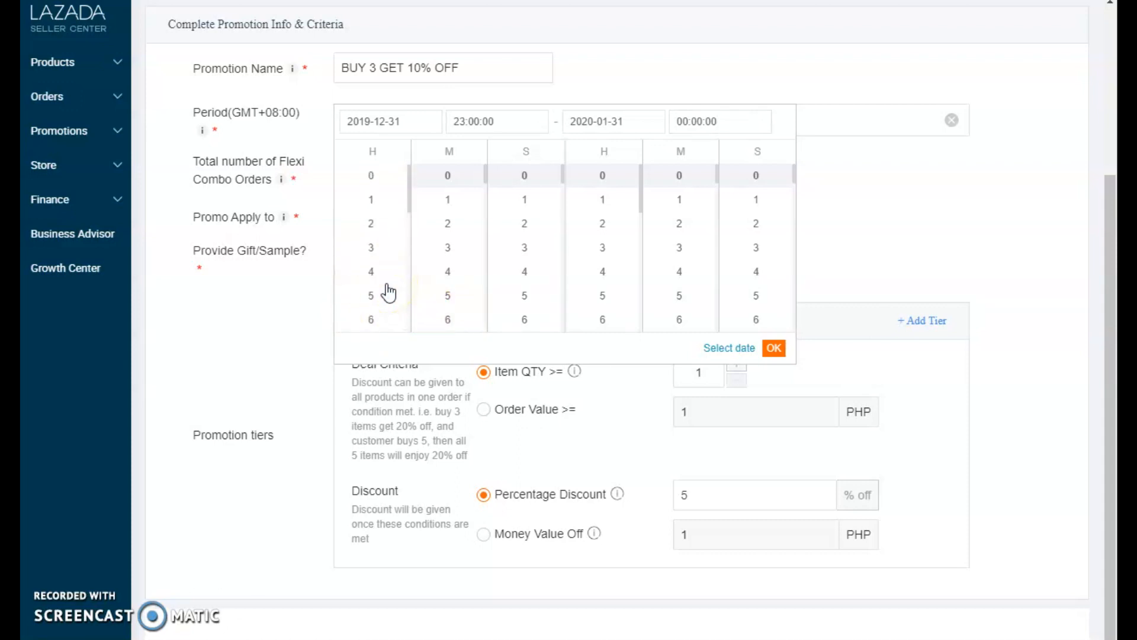
scroll(388, 291, down, 3)
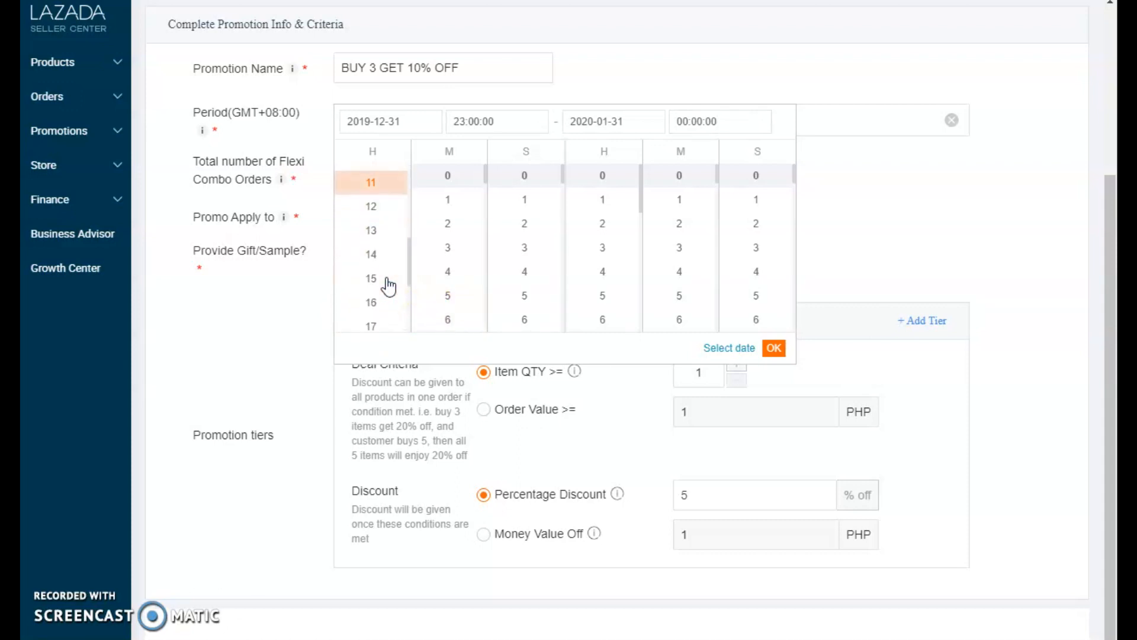
click(387, 206)
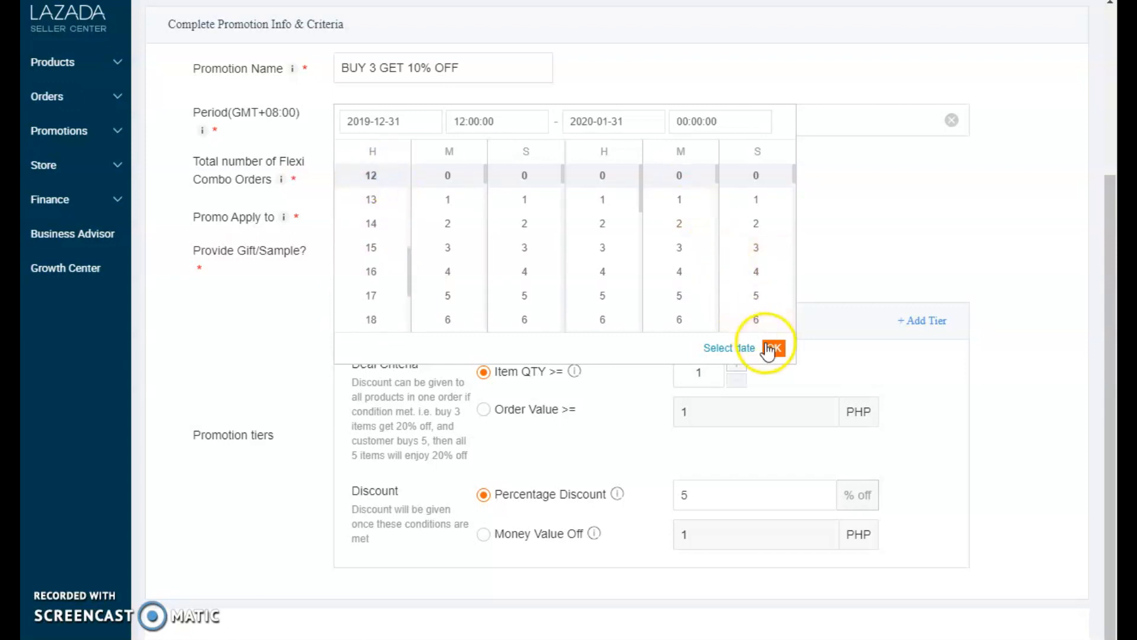
click(736, 349)
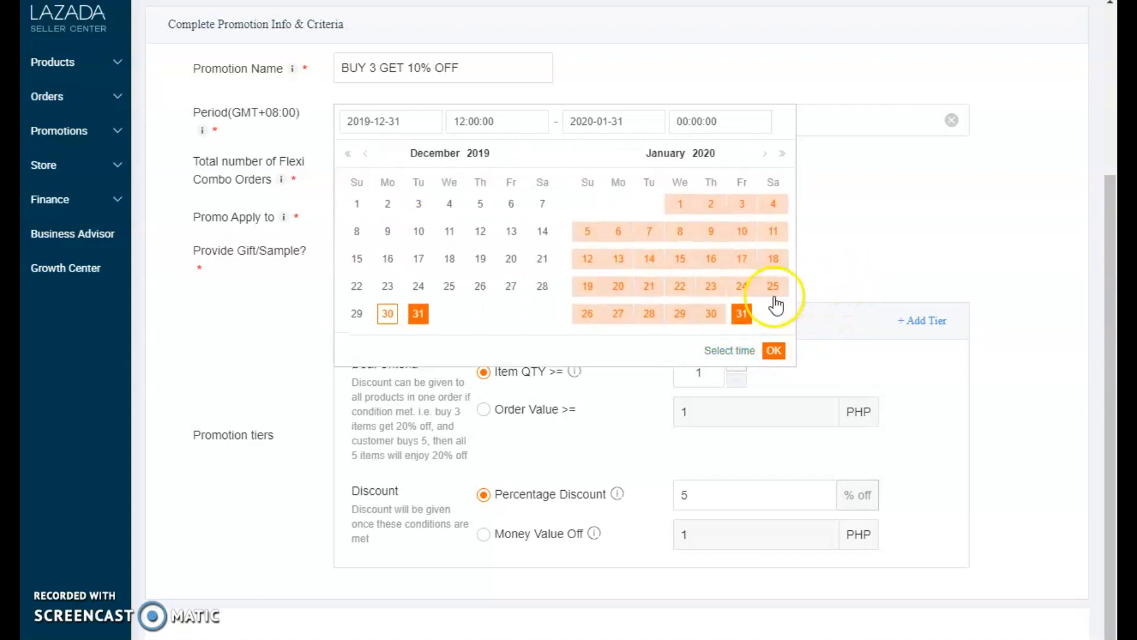
click(774, 350)
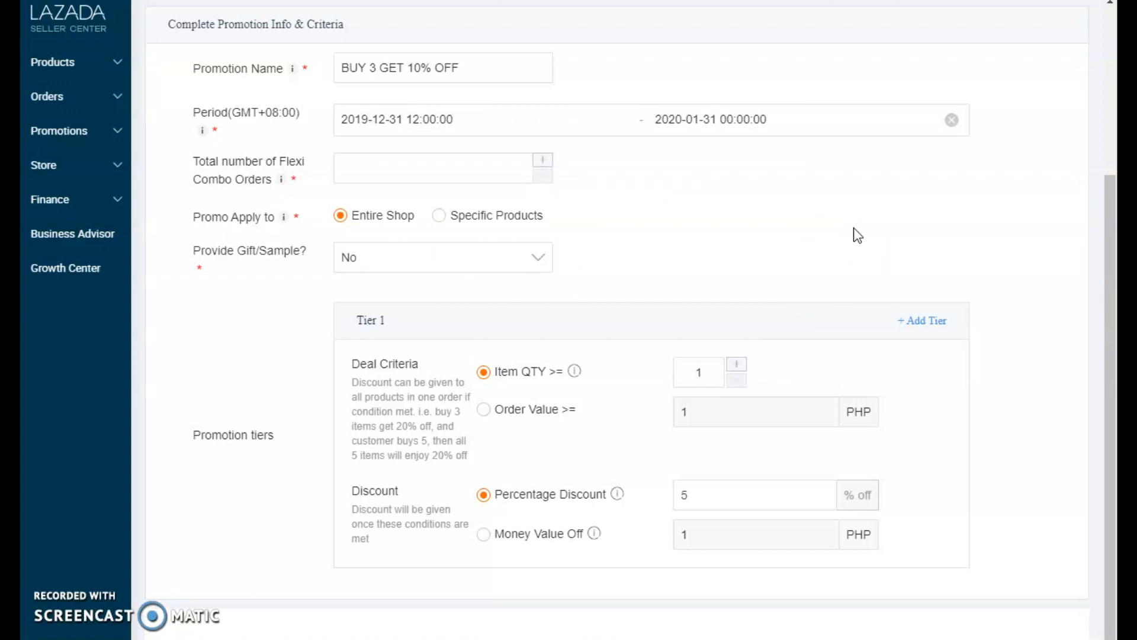
Step: Set the total number of Flexi Combo orders to 25
scroll(854, 228, up, 2)
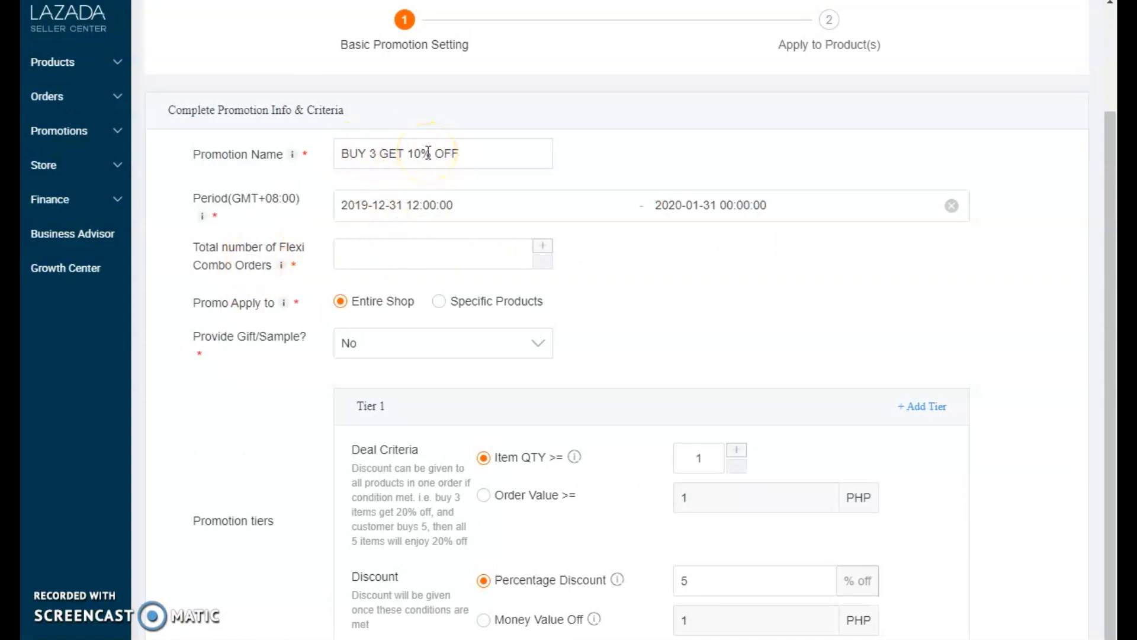
click(383, 262)
click(610, 262)
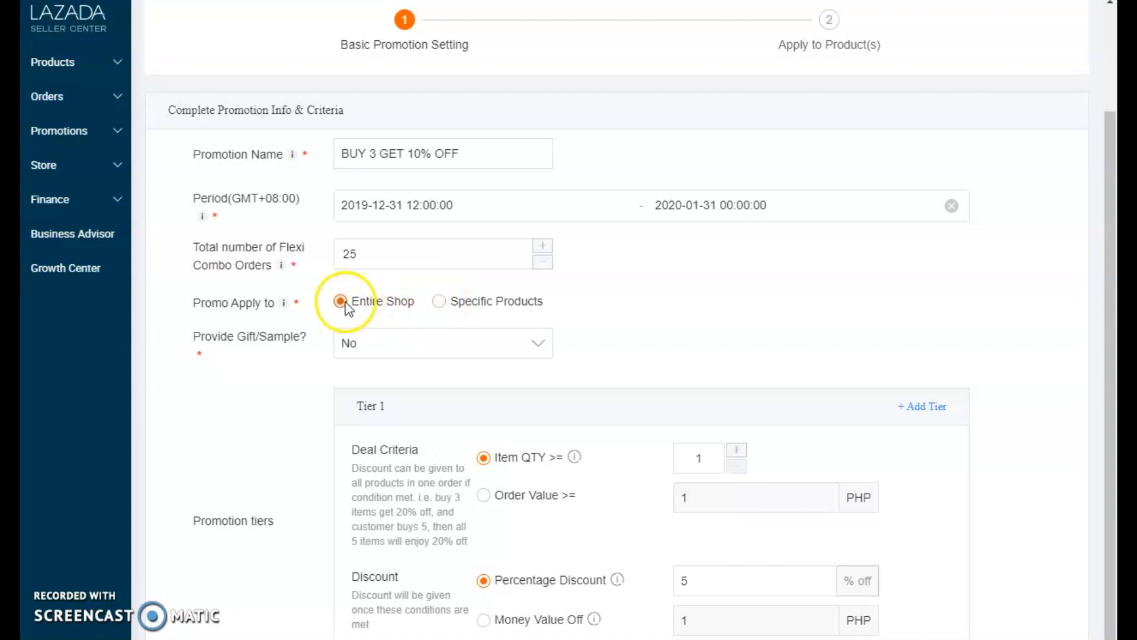
Step: Apply the promotion to Specific Products and choose No for providing a gift or sample
click(439, 302)
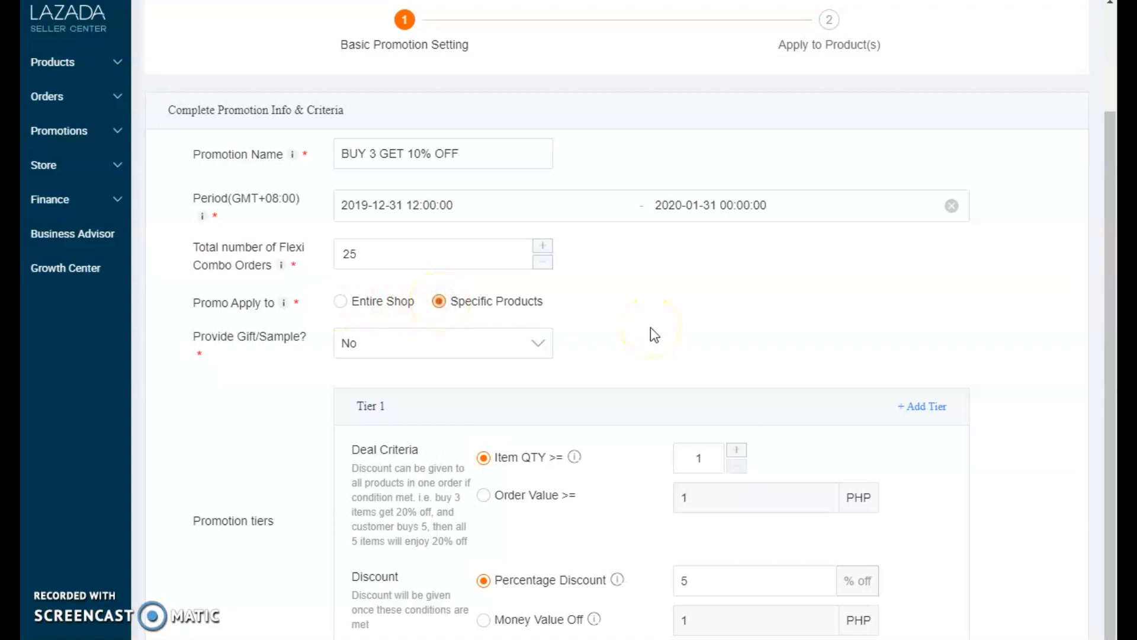
scroll(654, 334, down, 2)
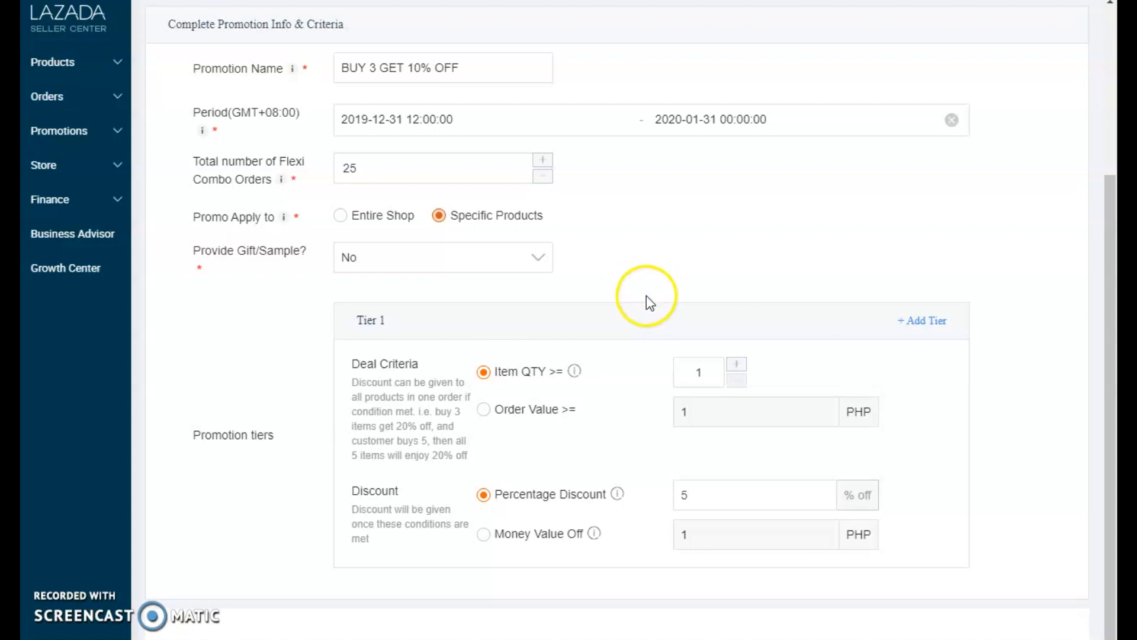
click(357, 262)
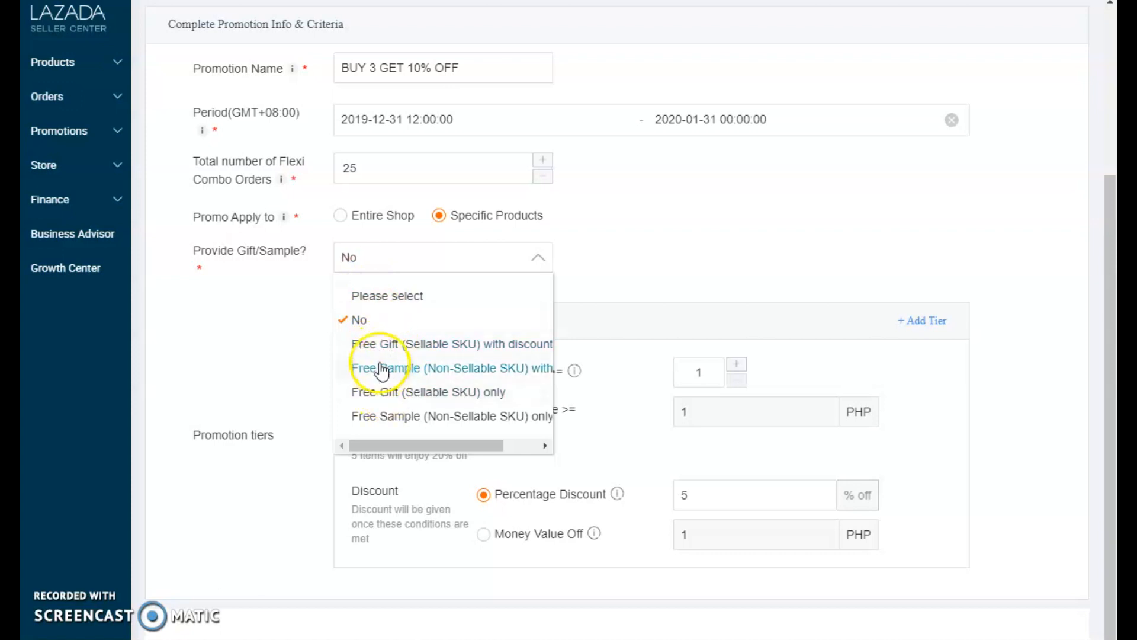
click(359, 320)
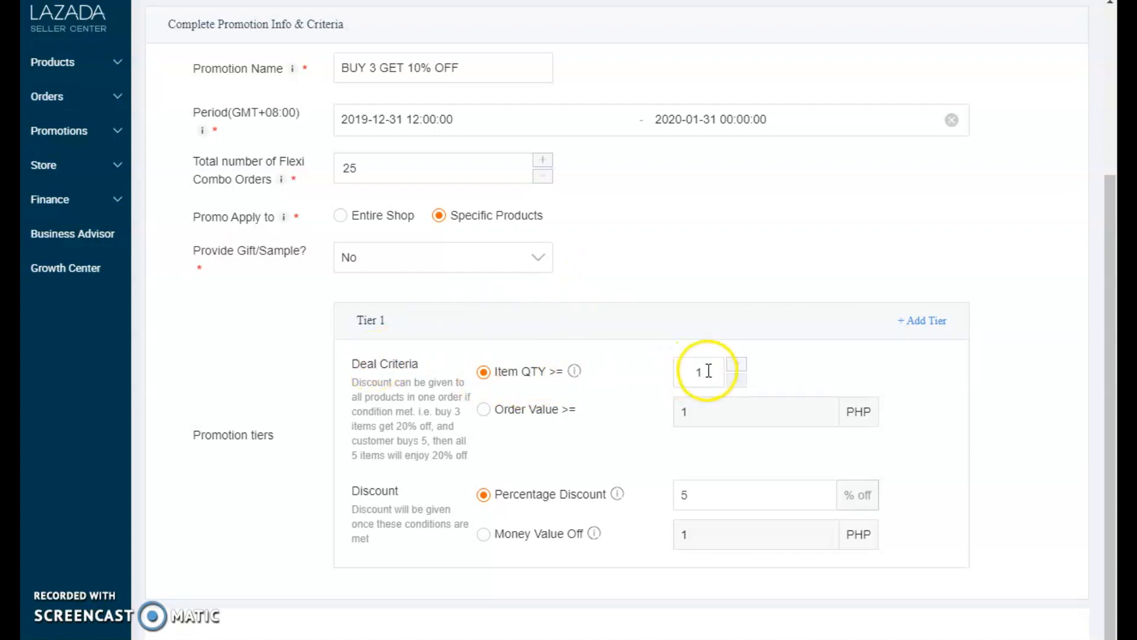
Step: Set Tier 1 to a minimum item quantity of 3 with a 10% discount
double_click(691, 374)
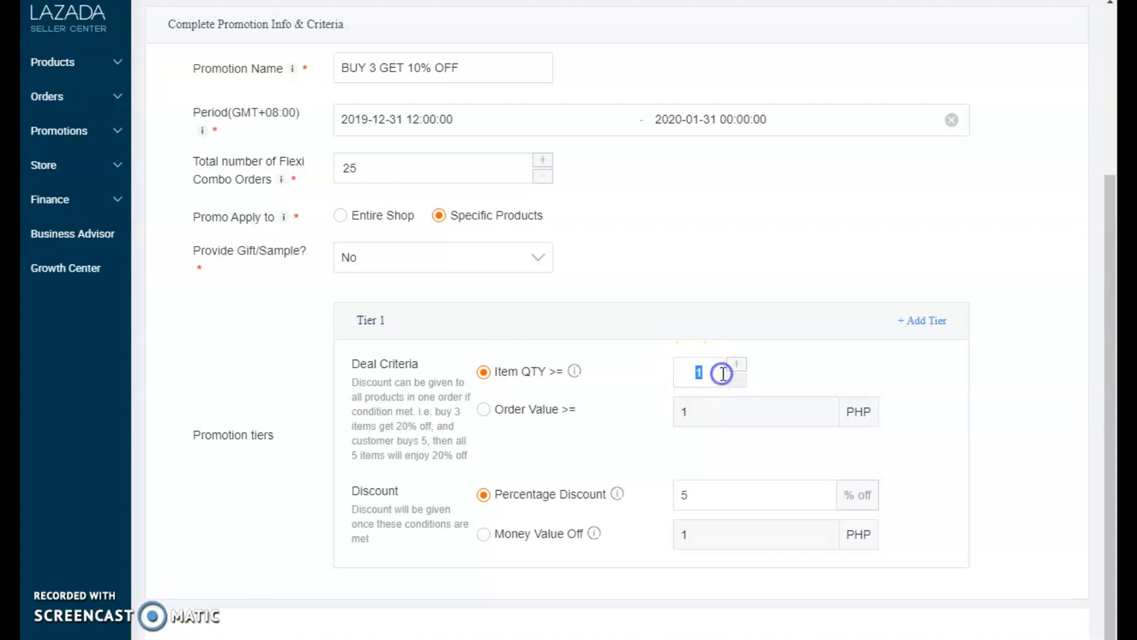
text(3)
click(750, 285)
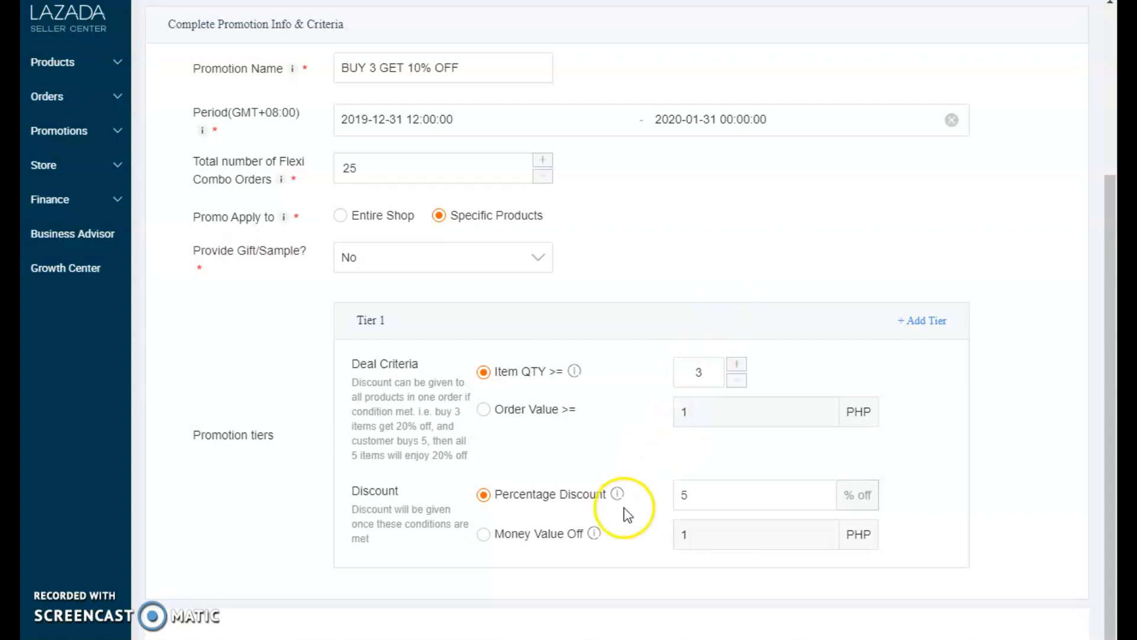
drag(698, 497, 677, 501)
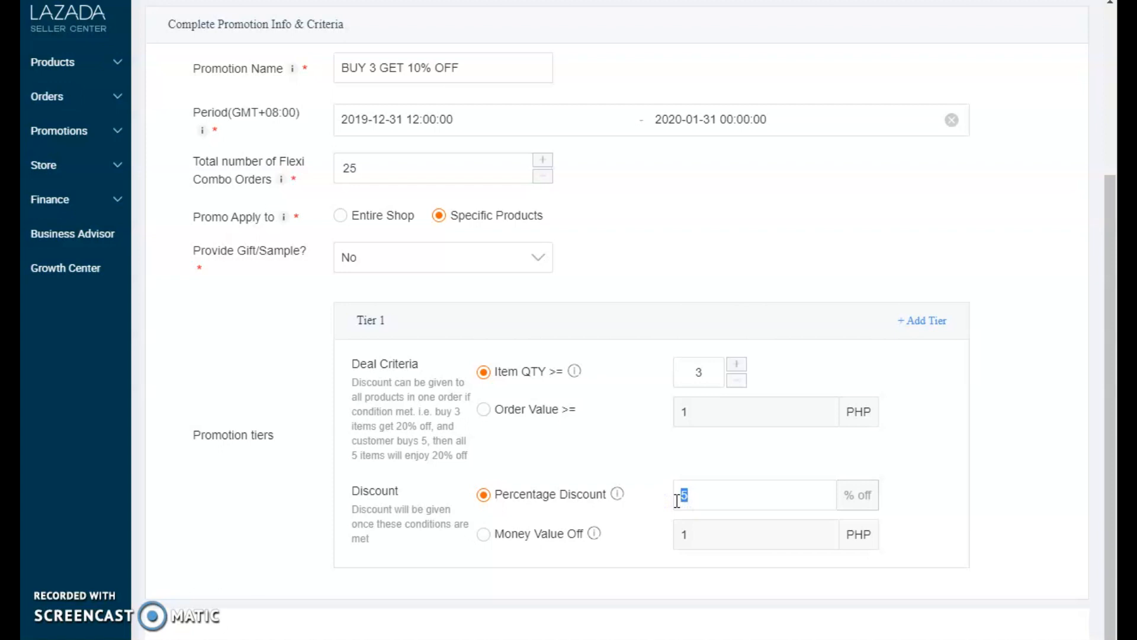
Step: Try Tier 1 with a minimum order value of 500 PHP and a money value discount of 10 PHP
click(483, 410)
click(484, 372)
click(484, 410)
click(485, 373)
click(483, 410)
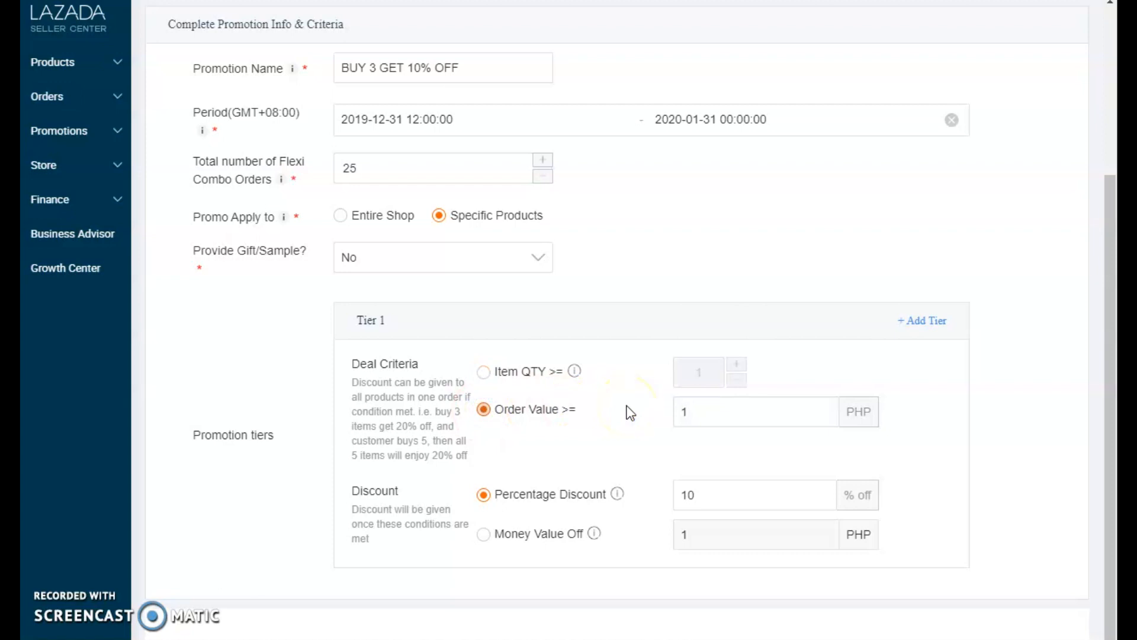
drag(692, 416, 663, 416)
text(500)
click(487, 535)
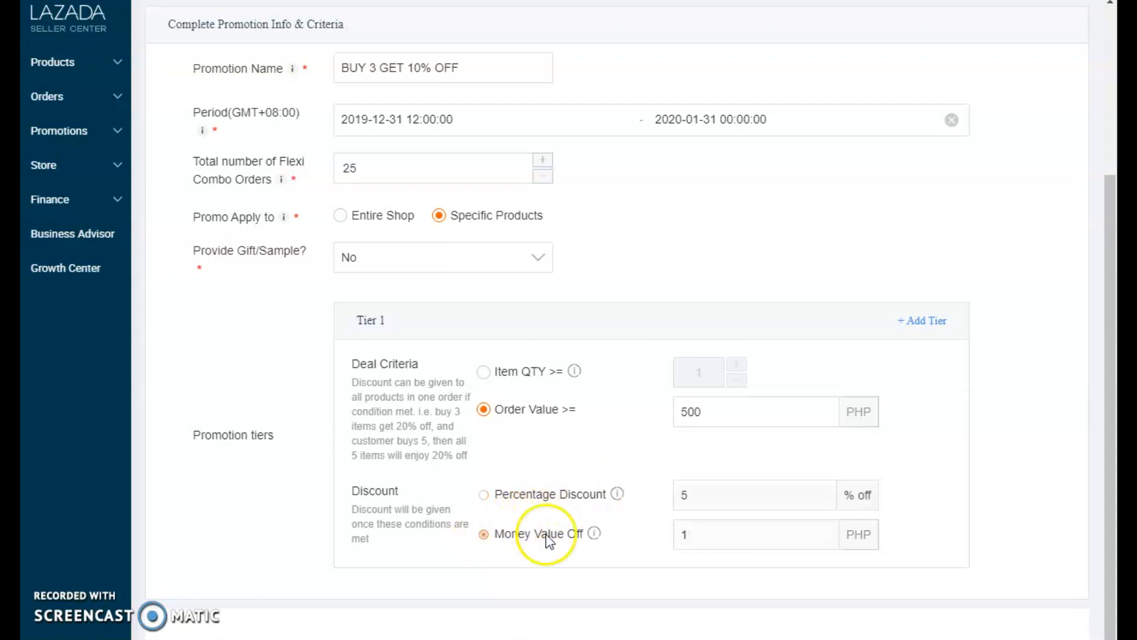
drag(690, 537, 662, 543)
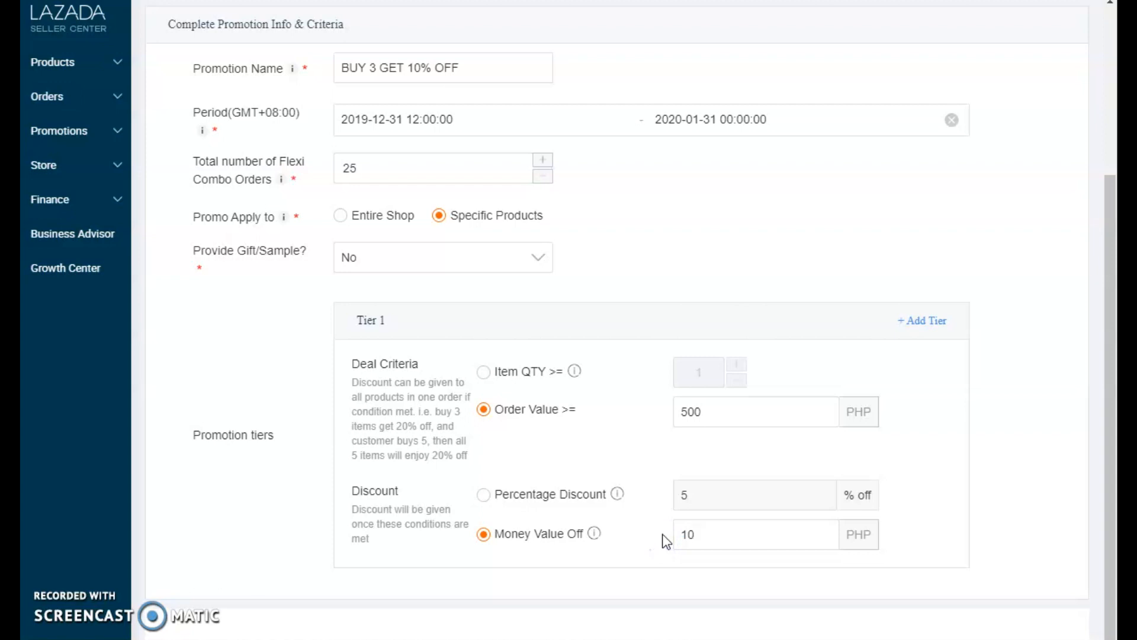
Step: Base Tier 1 on an item quantity of at least 3 with a percentage discount of 10% off
click(484, 372)
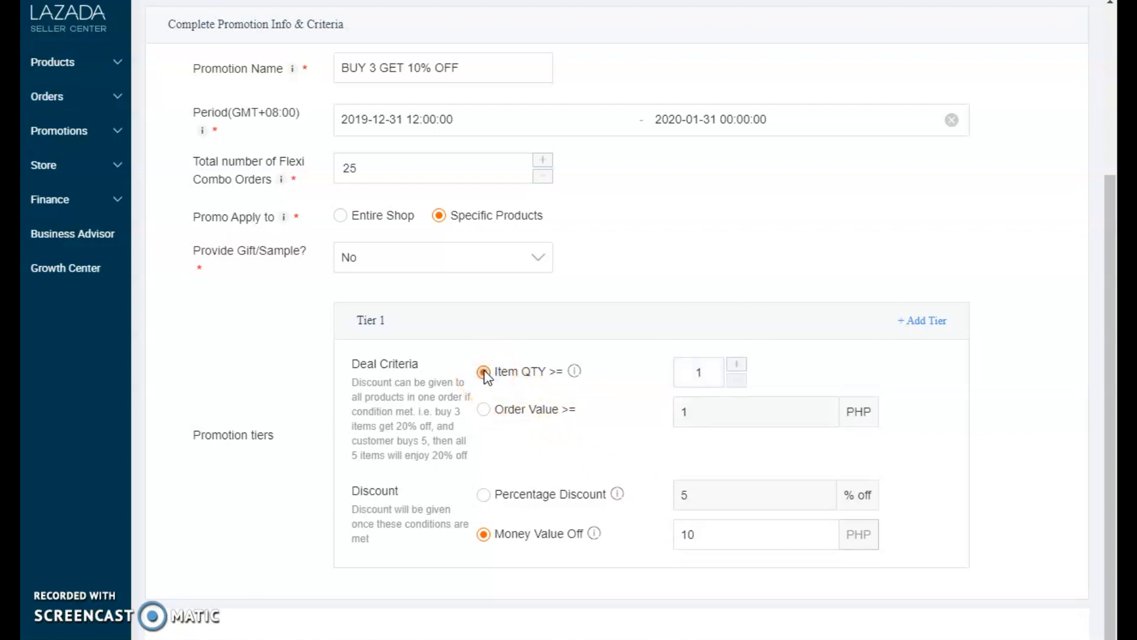
click(484, 495)
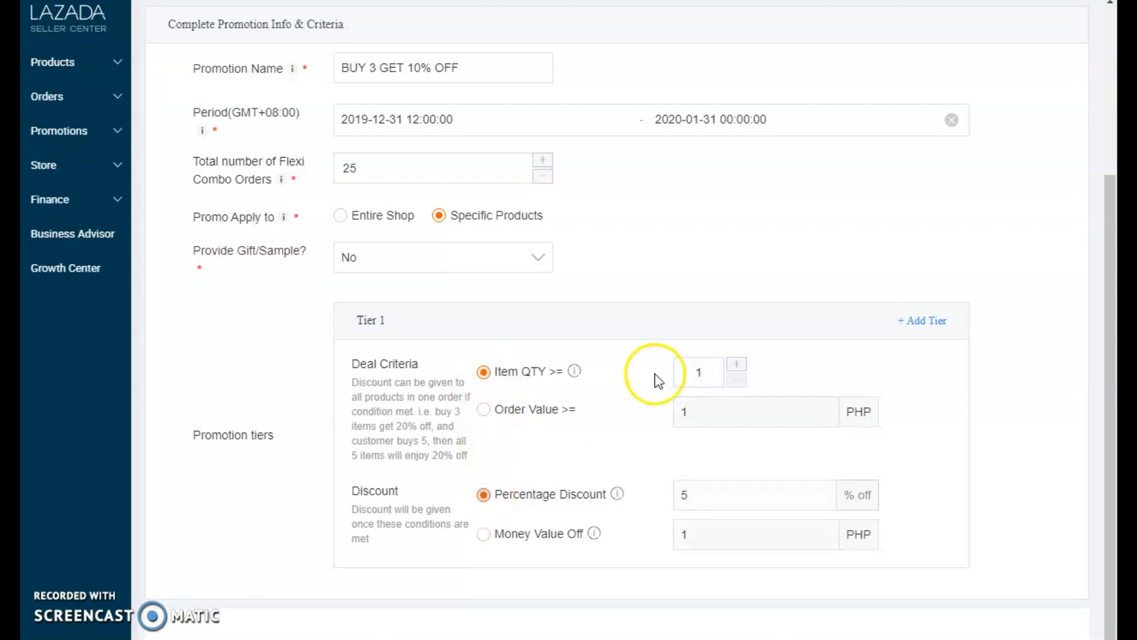
scroll(651, 368, up, 3)
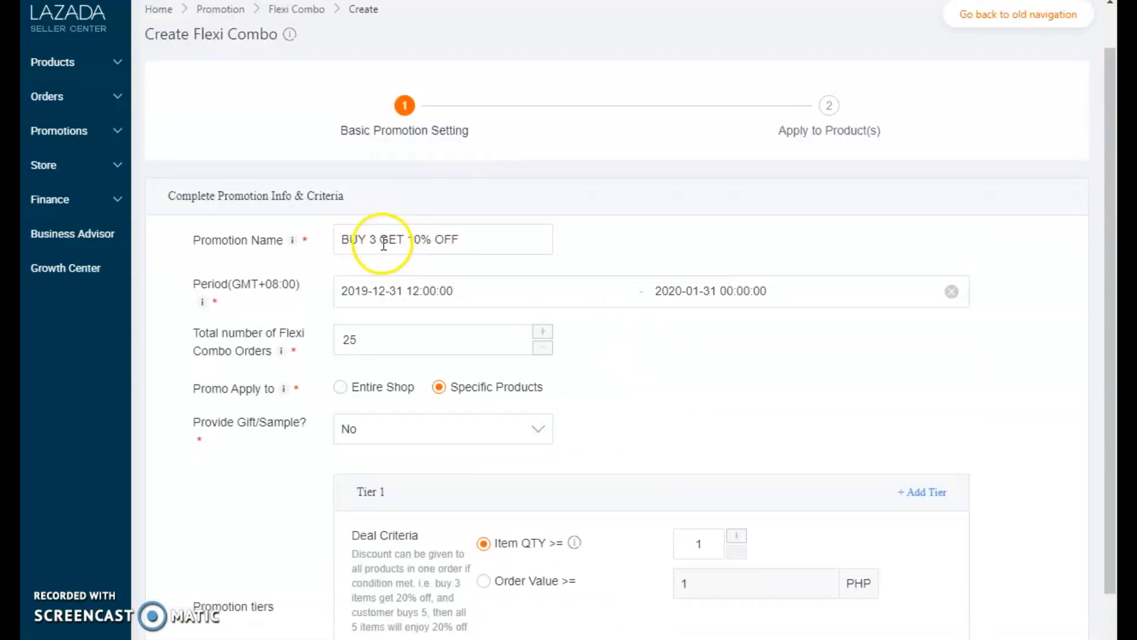
scroll(731, 403, down, 2)
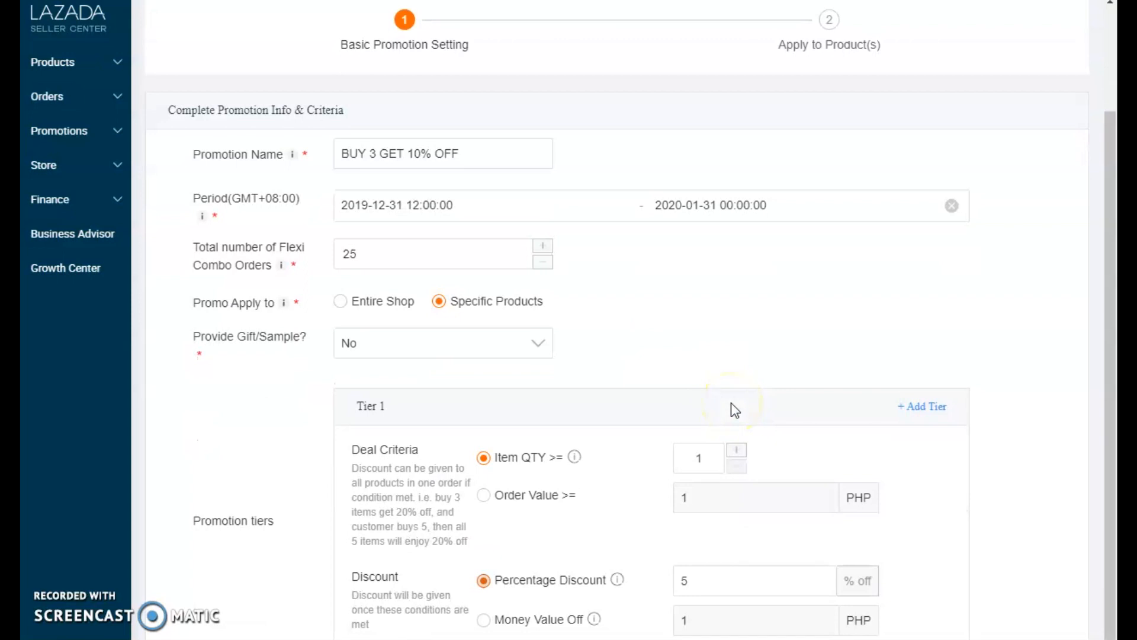
click(736, 450)
click(737, 450)
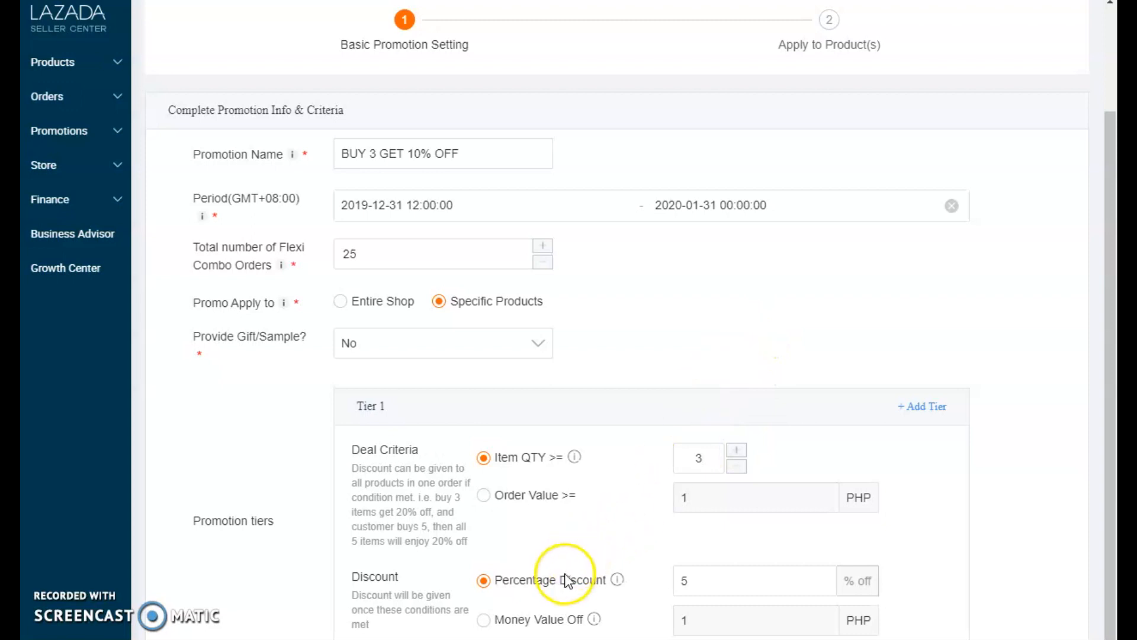
click(693, 575)
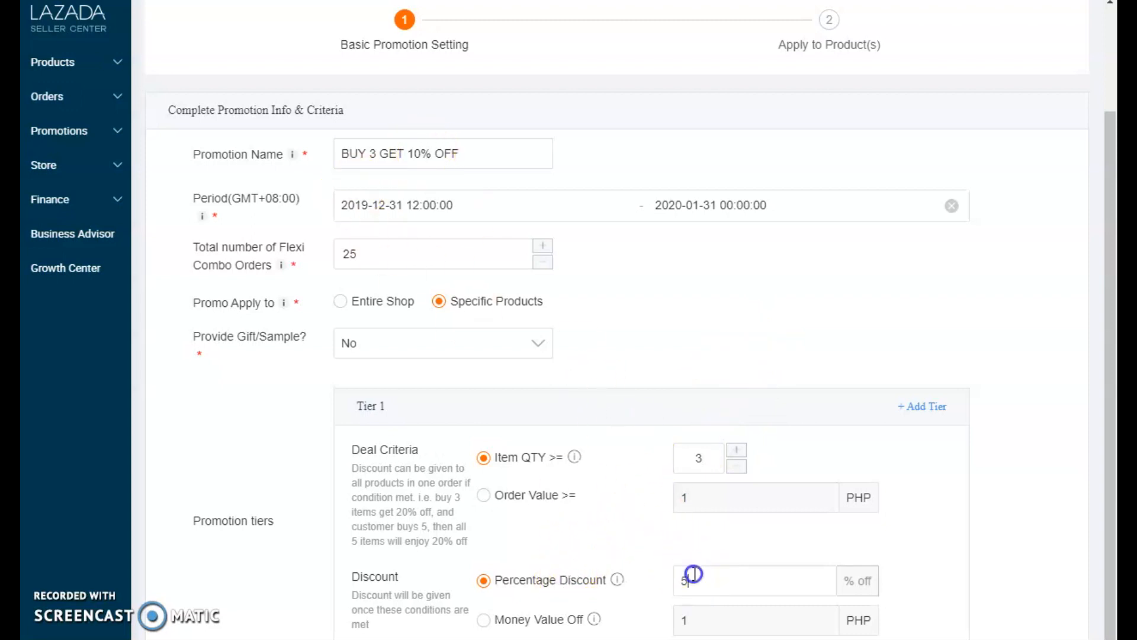
text(10)
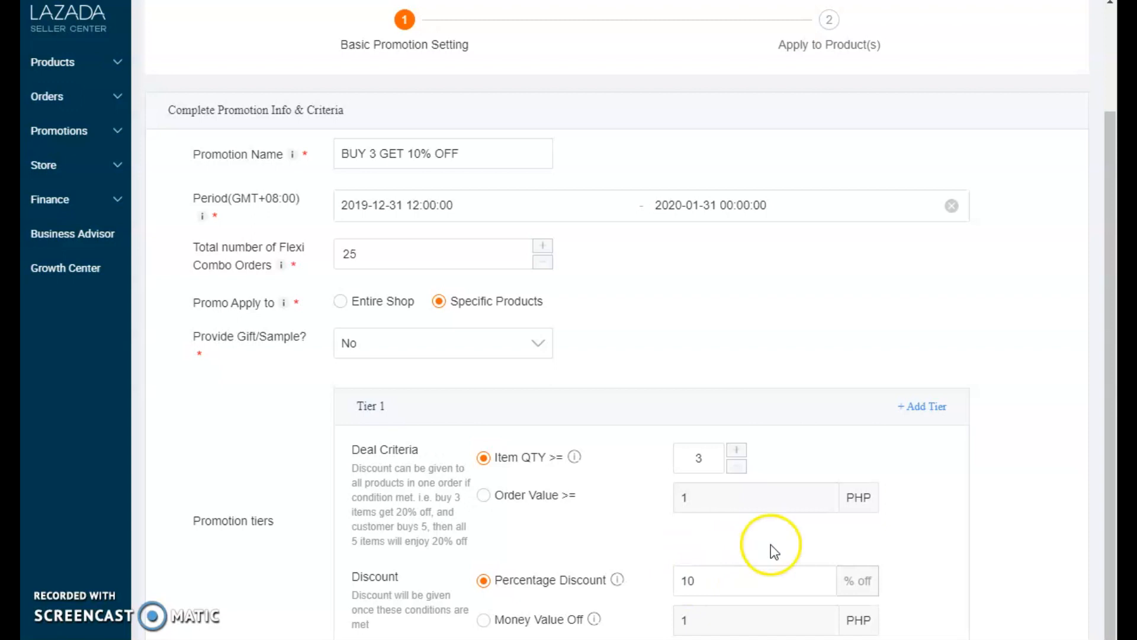
Step: Review and submit the basic promotion settings to proceed to applying the promotion to products
scroll(1000, 490, down, 2)
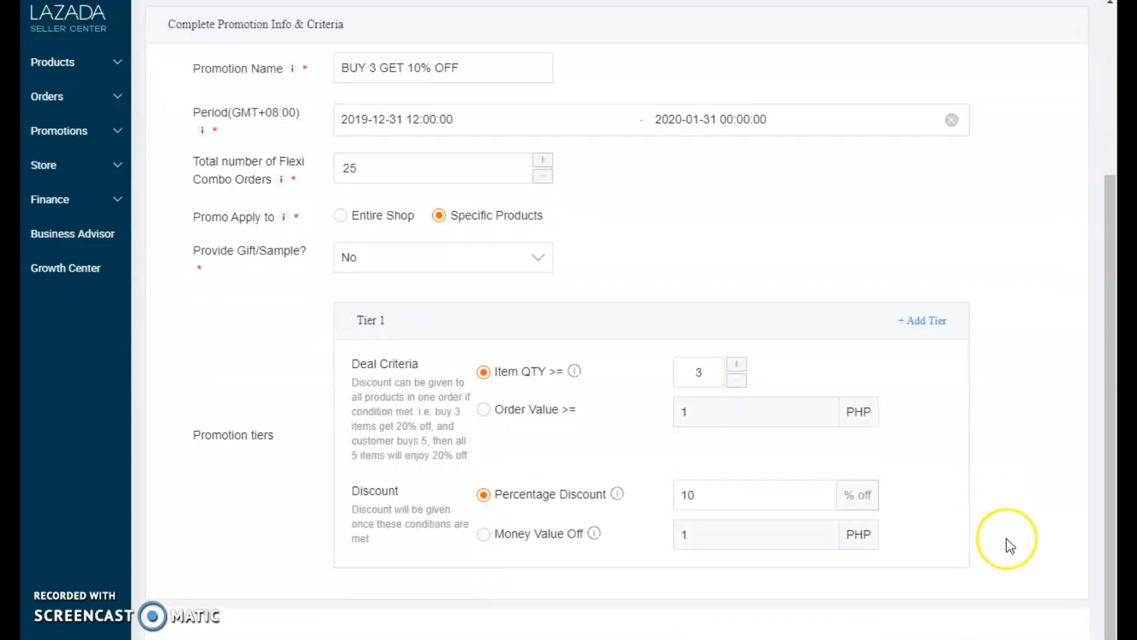
scroll(1007, 538, up, 4)
scroll(1007, 538, down, 4)
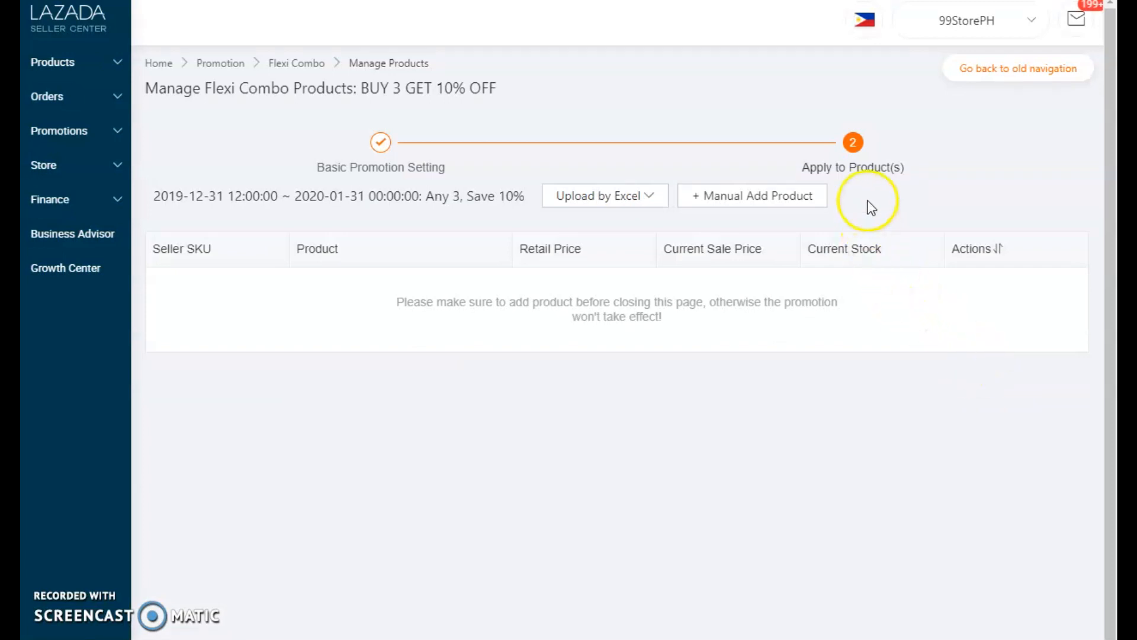
Step: Start manually adding products to the promotion and select the Rainbow Pride Bracelet, SKU ST3
click(773, 199)
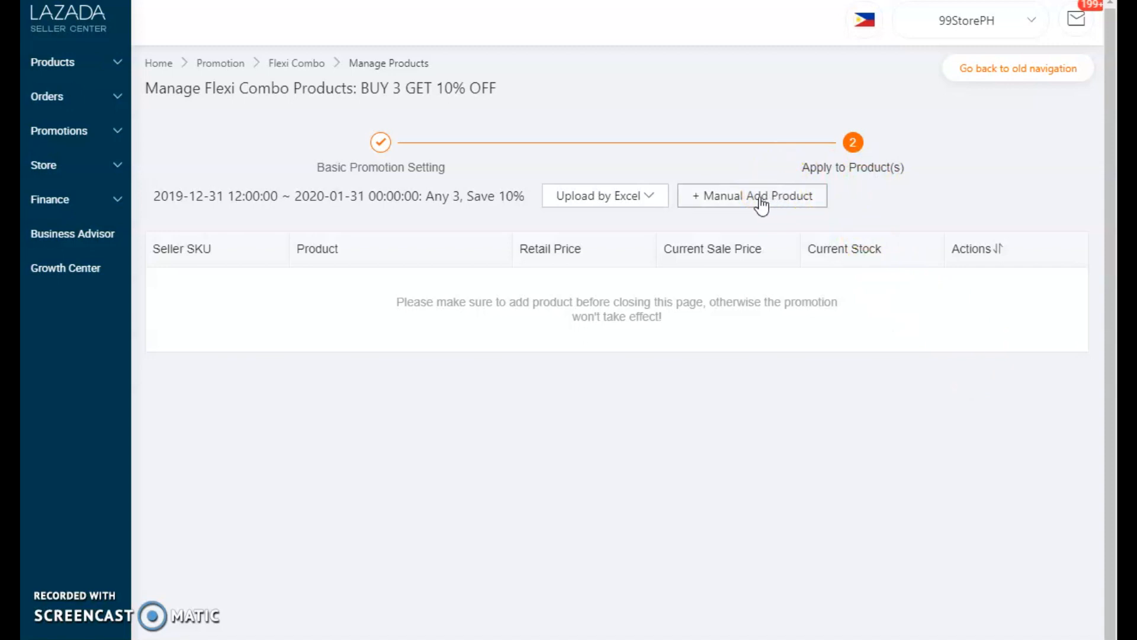
click(762, 205)
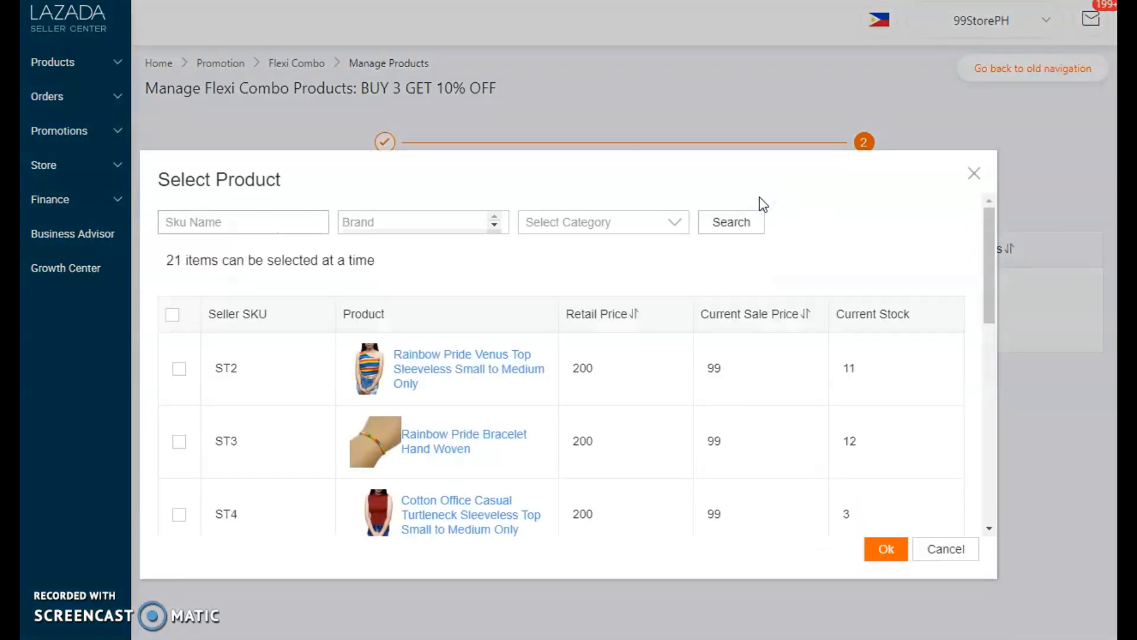
scroll(731, 308, down, 4)
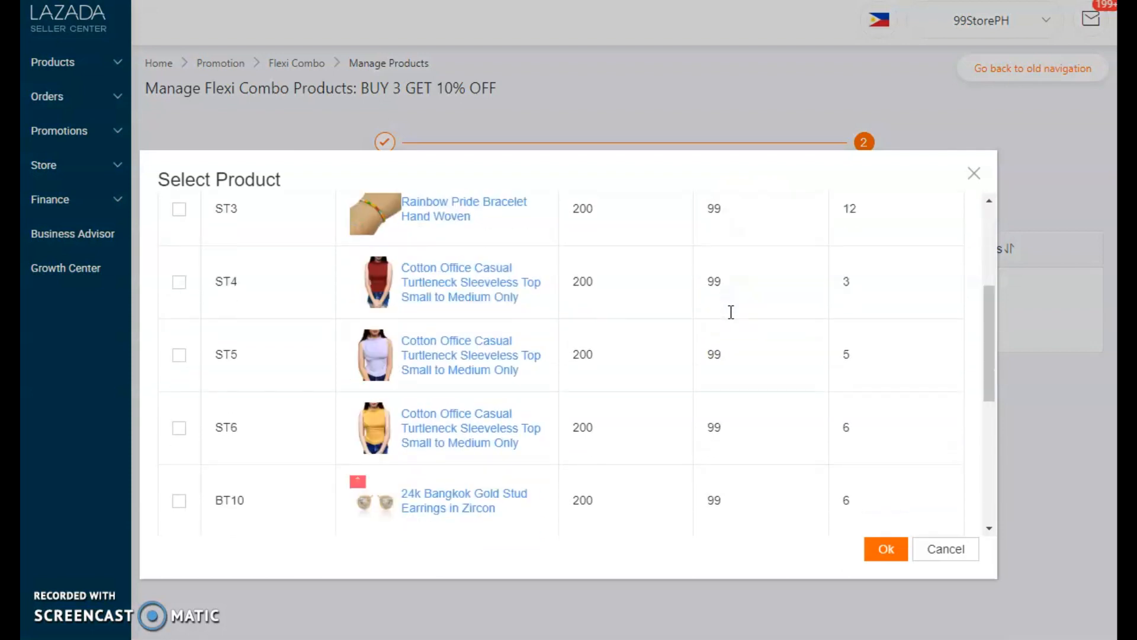
scroll(721, 326, up, 2)
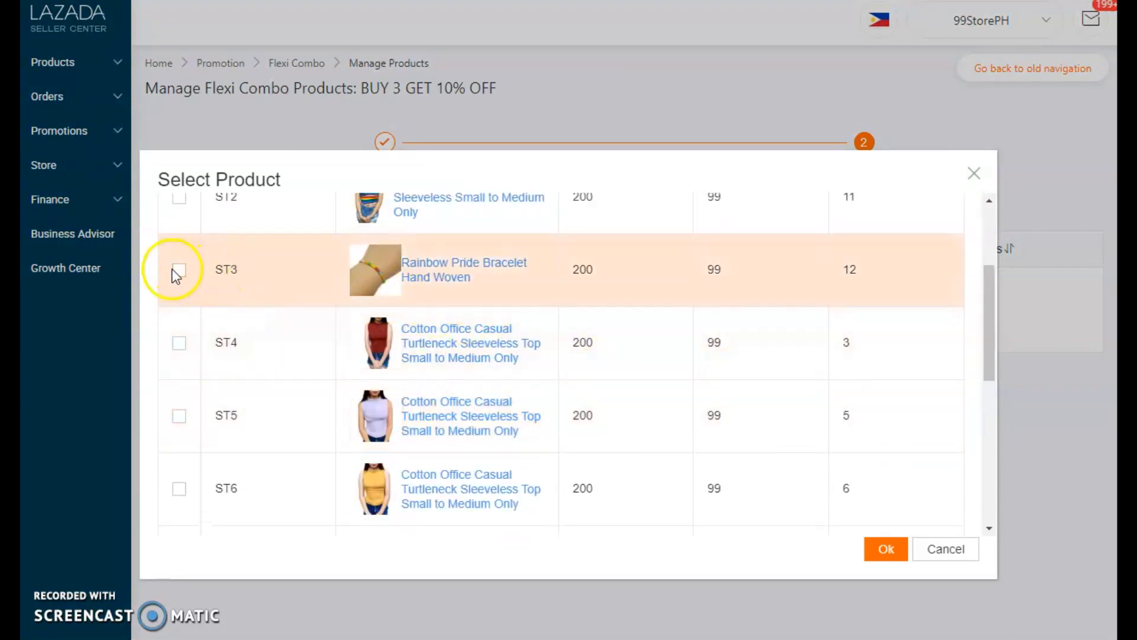
click(178, 271)
Step: Also select the earrings BT10, BT11, BT16, BT19 and BT23 and add the selection to the promotion
scroll(193, 336, down, 5)
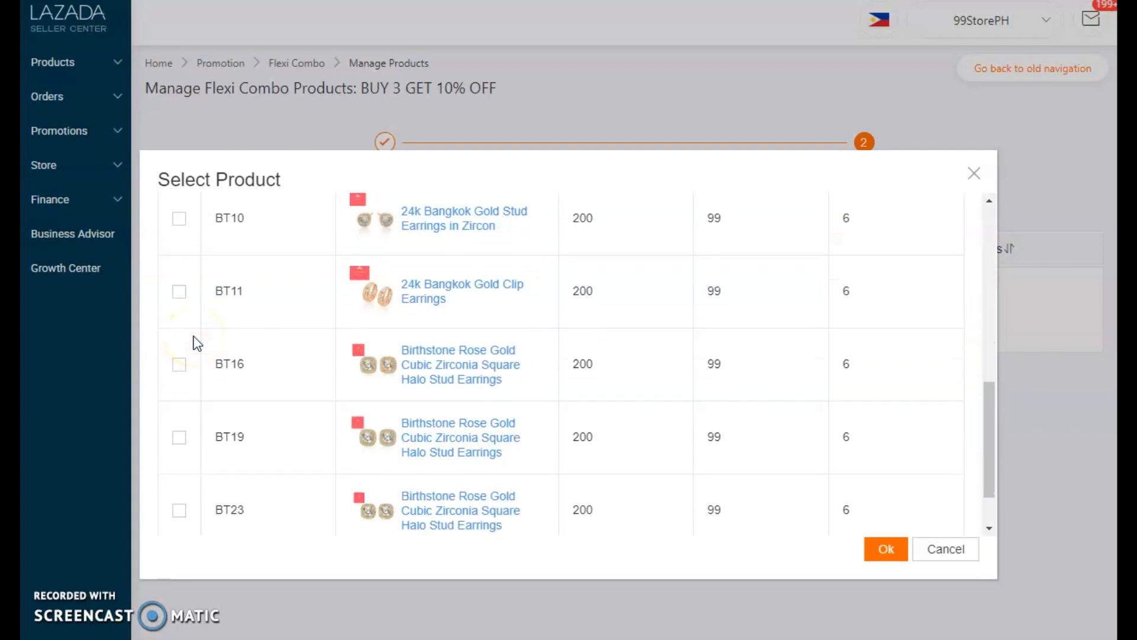
click(178, 218)
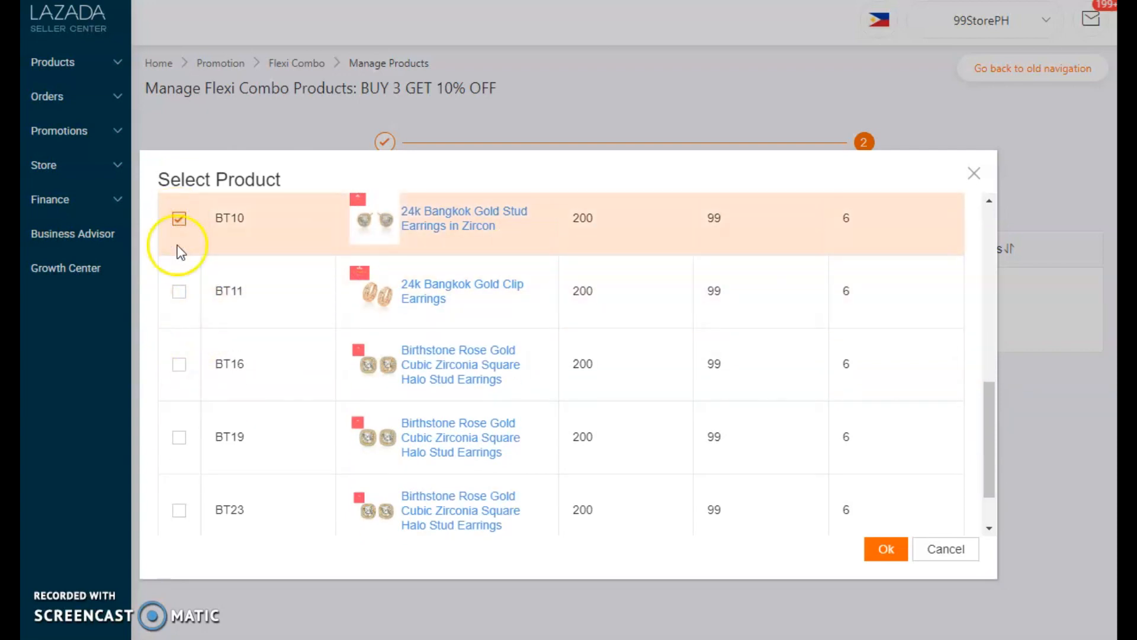
click(177, 296)
click(181, 363)
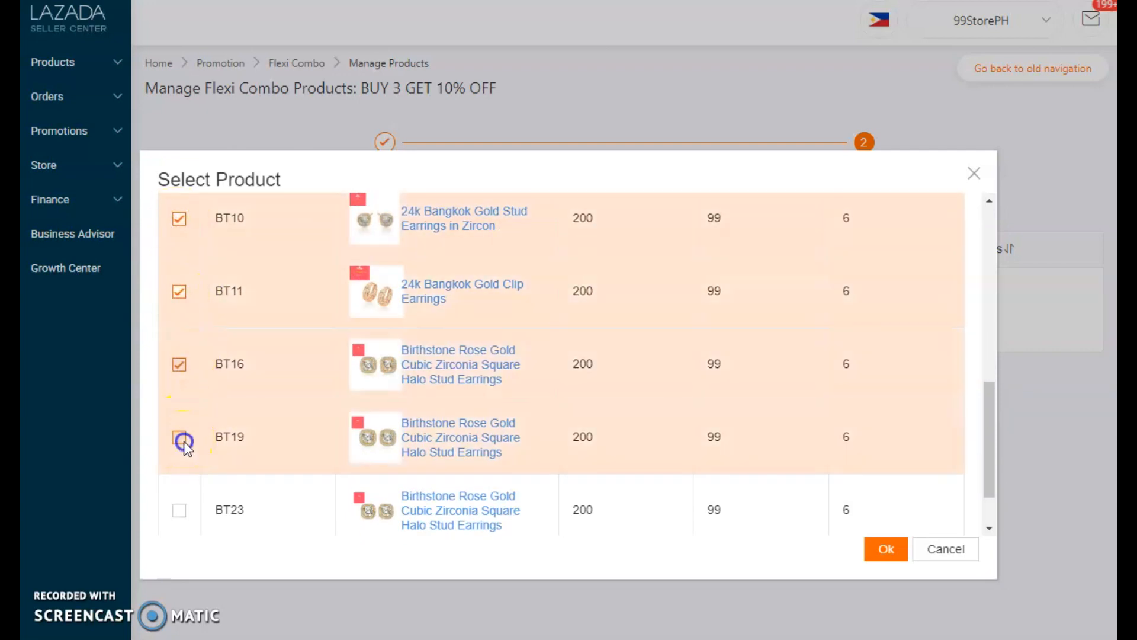
click(181, 438)
click(181, 509)
scroll(241, 477, down, 2)
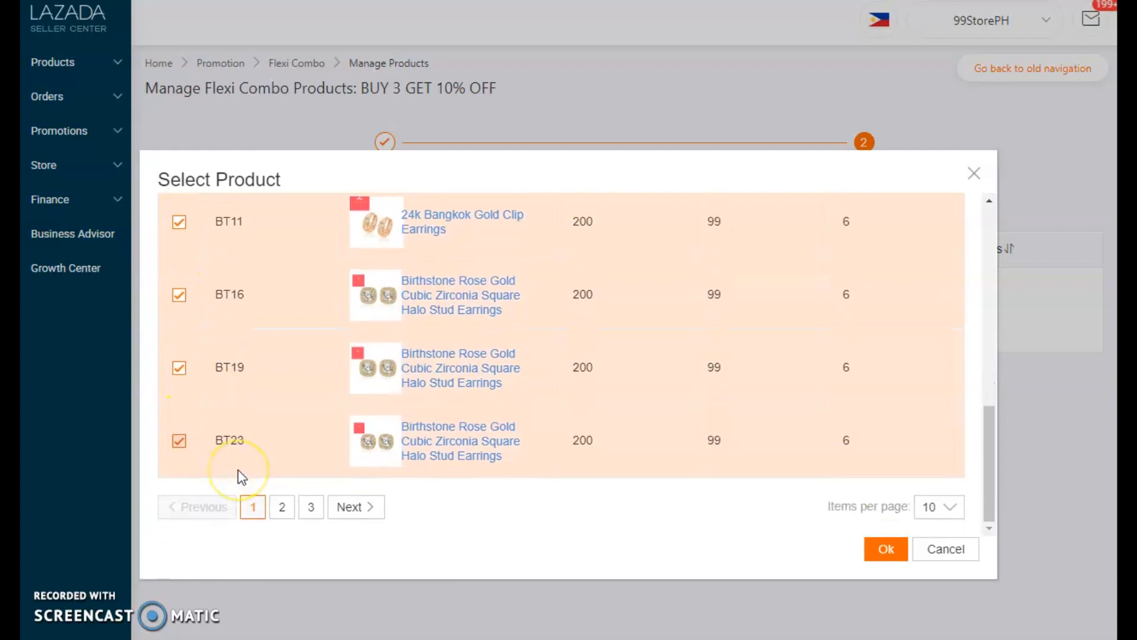
click(886, 548)
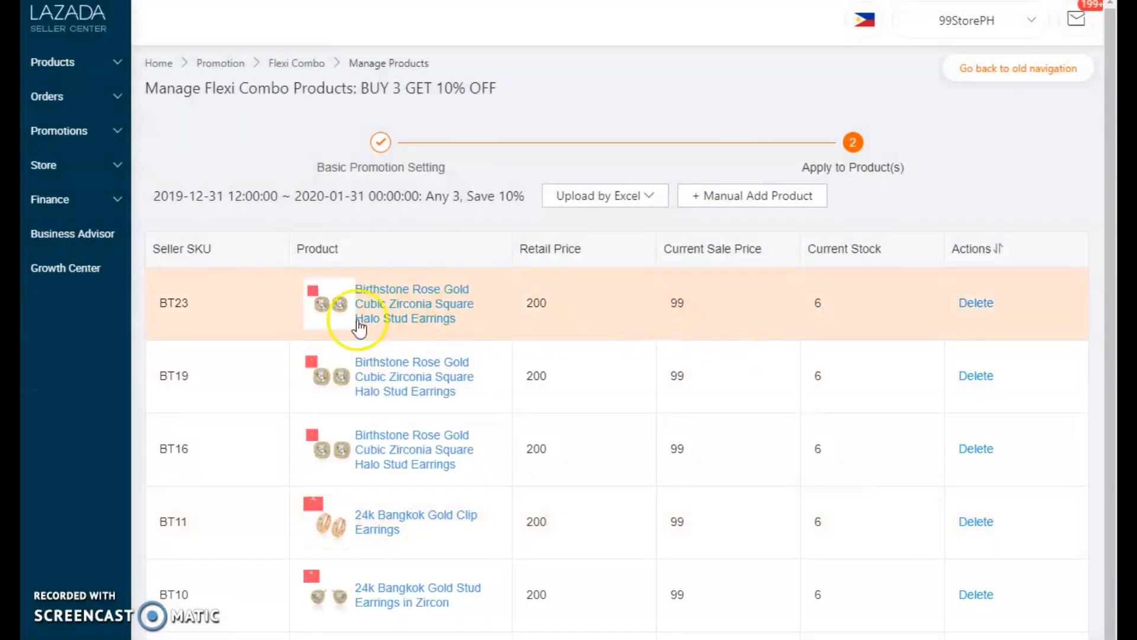
Step: Reopen manual product selection and select earrings BT12, BT17 and BT22 on page 2 of the product list
scroll(498, 357, down, 2)
scroll(741, 381, up, 2)
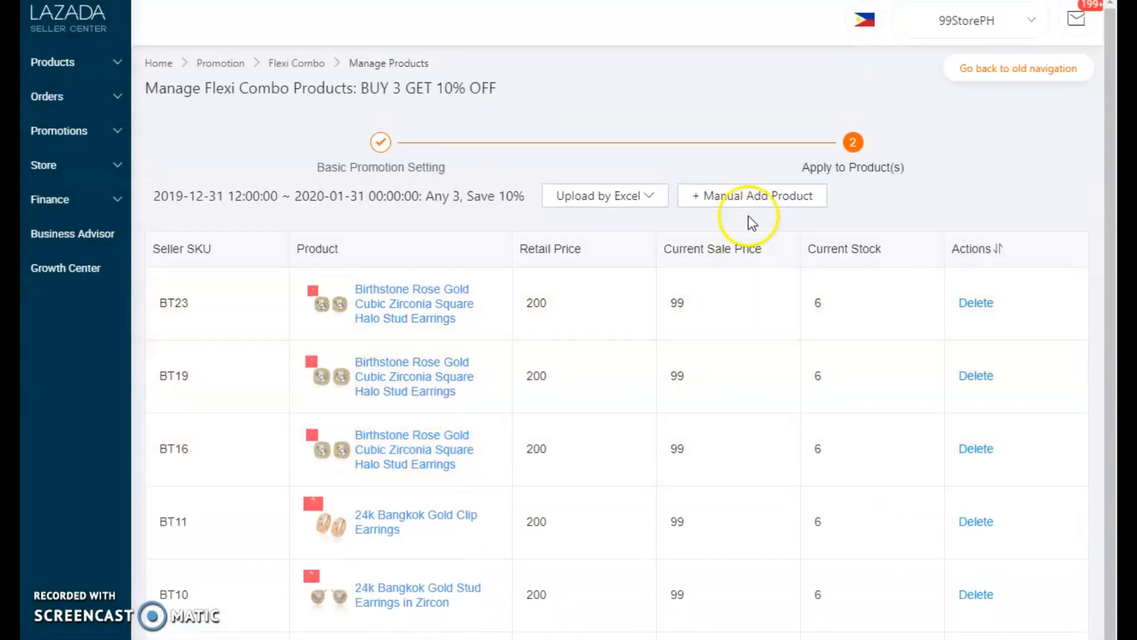
click(742, 196)
scroll(396, 418, down, 10)
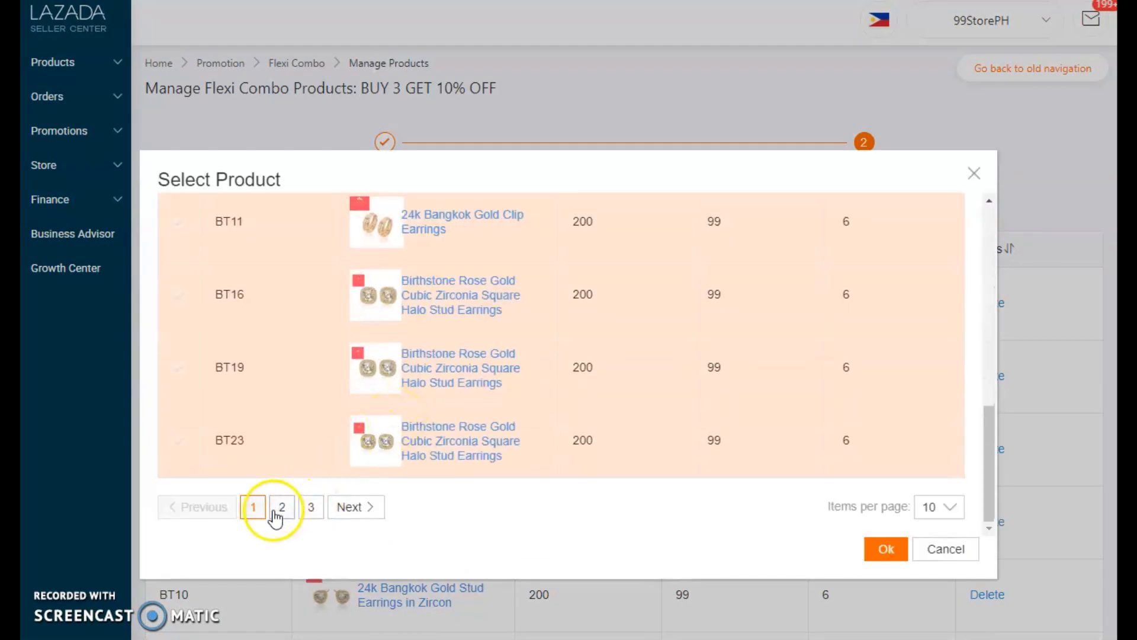
click(283, 510)
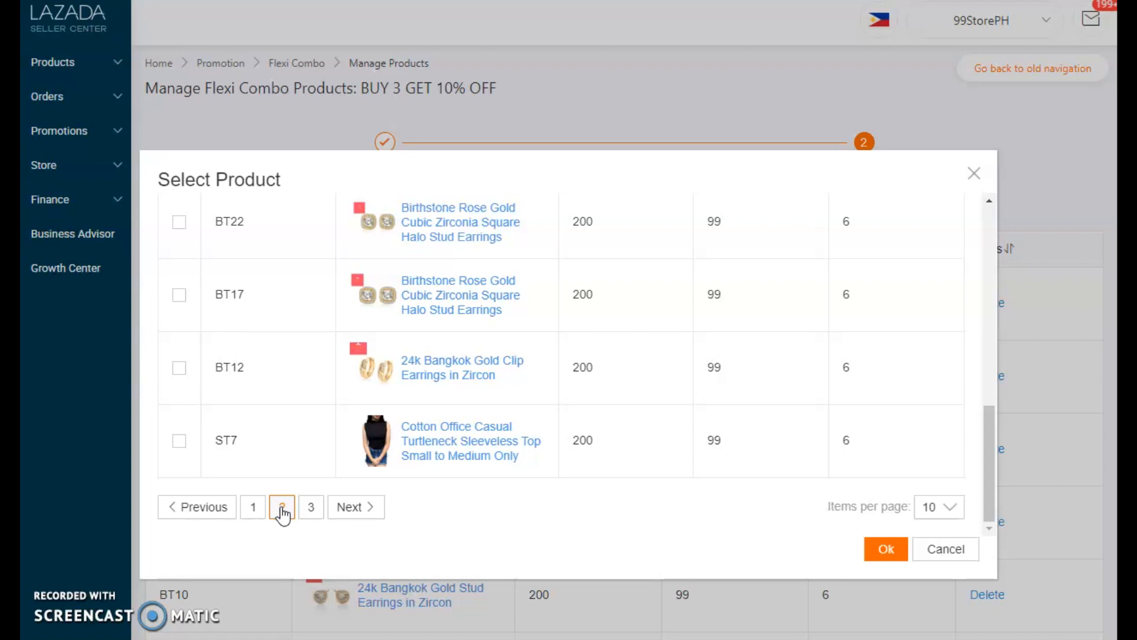
click(179, 368)
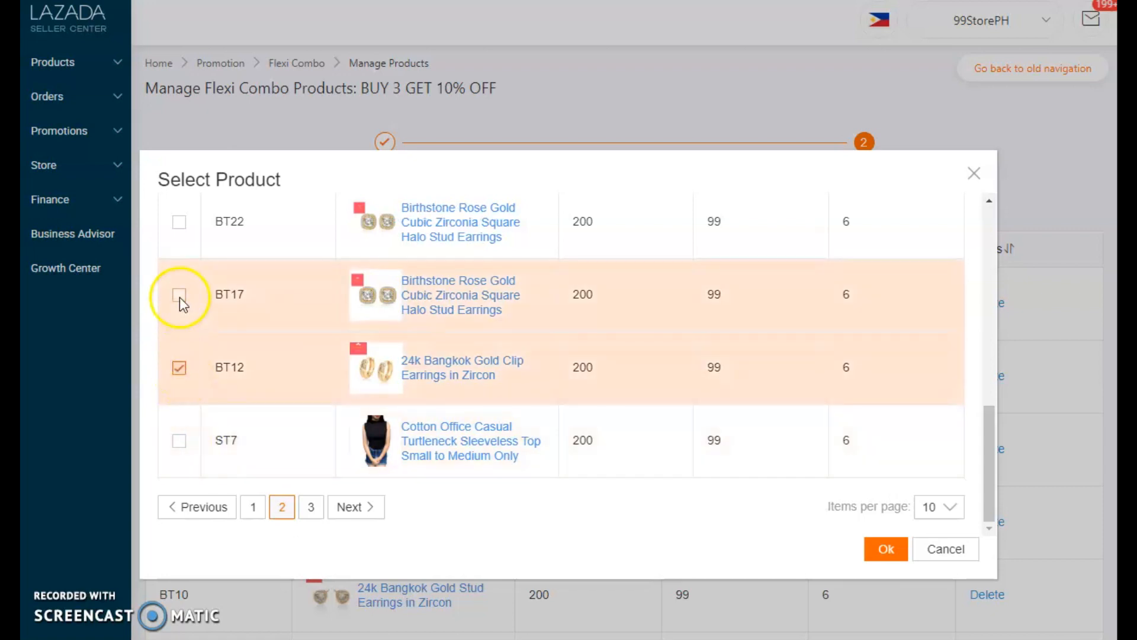
click(179, 295)
click(179, 223)
Step: Also select ST1, BT14, BT21, BT20, BT18 and BT13 on page 2 and add the selection to the promotion
scroll(286, 346, up, 5)
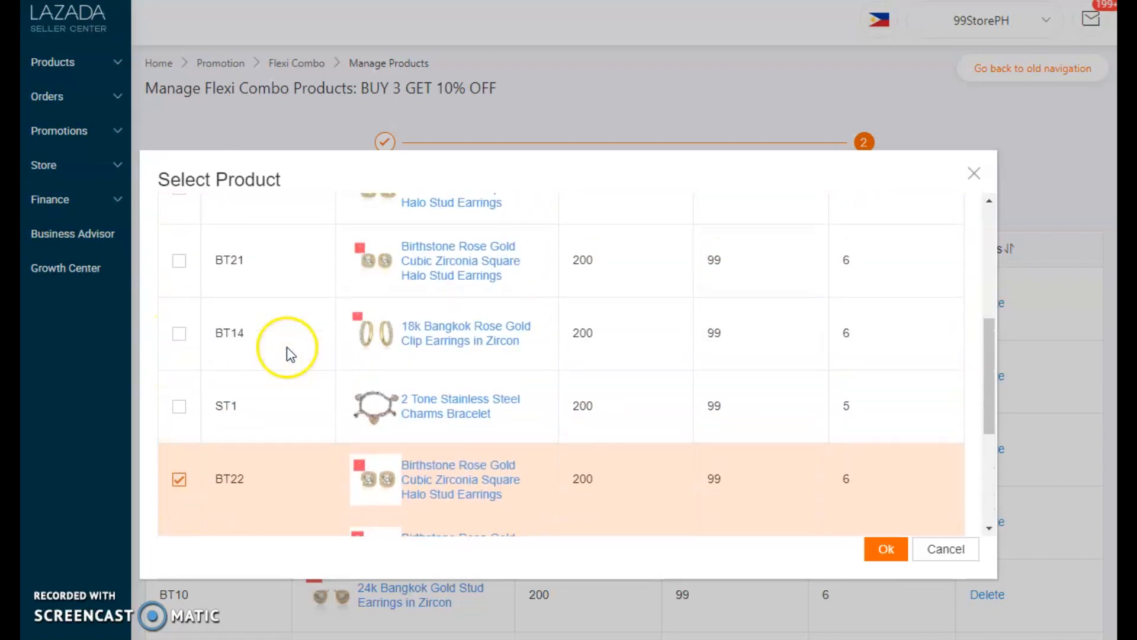
click(179, 406)
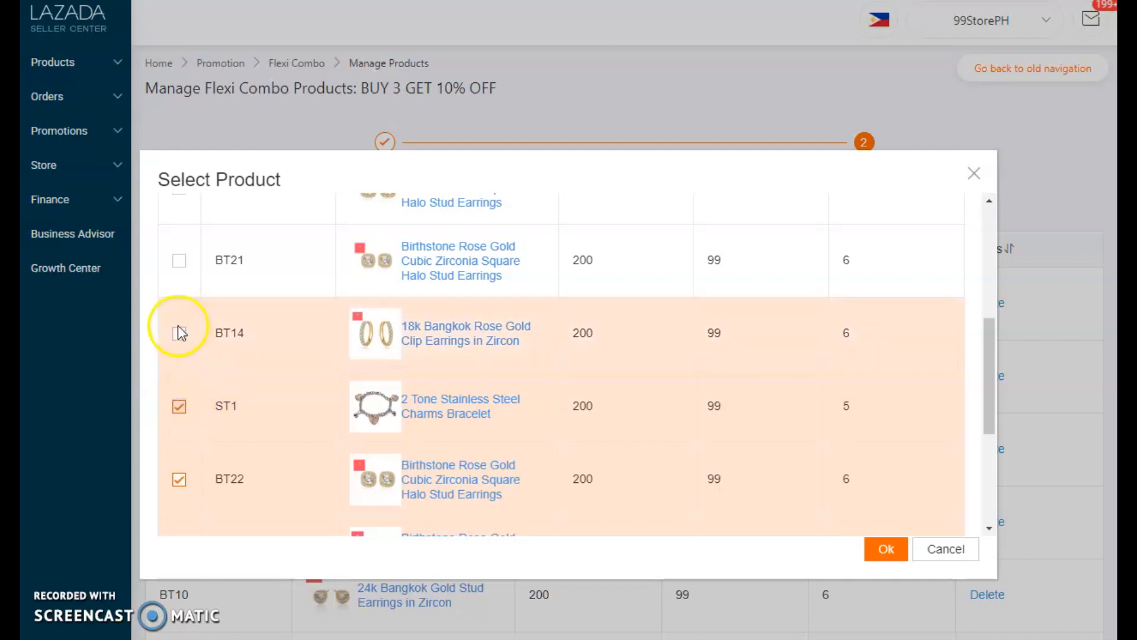
click(179, 260)
click(179, 333)
click(180, 262)
scroll(285, 350, up, 3)
click(179, 358)
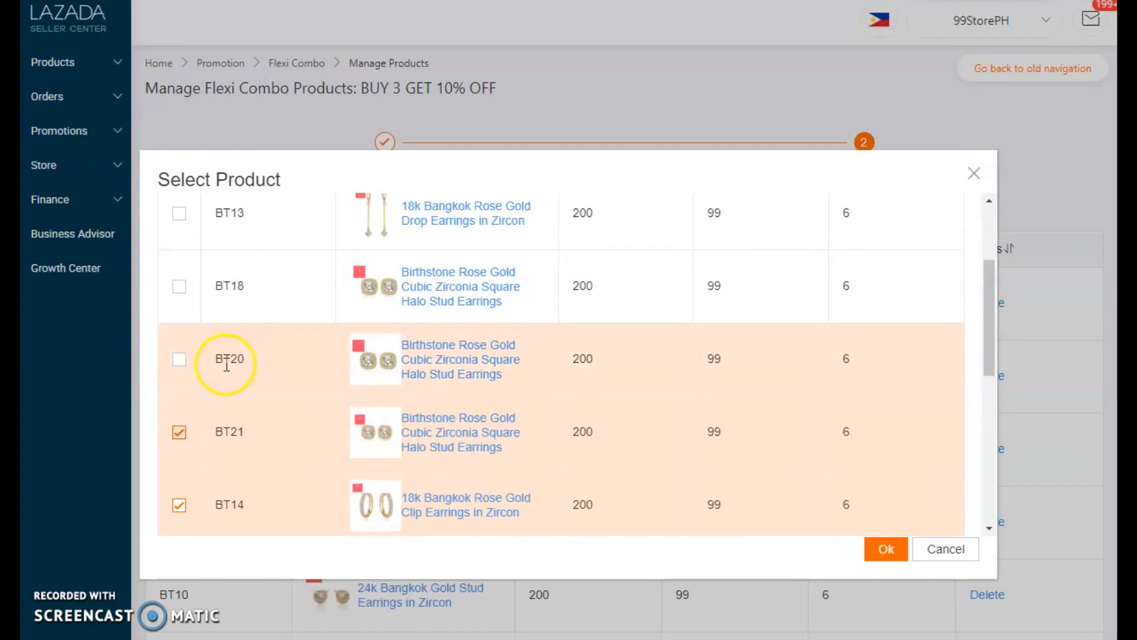
click(179, 289)
scroll(266, 374, up, 3)
click(178, 368)
click(889, 549)
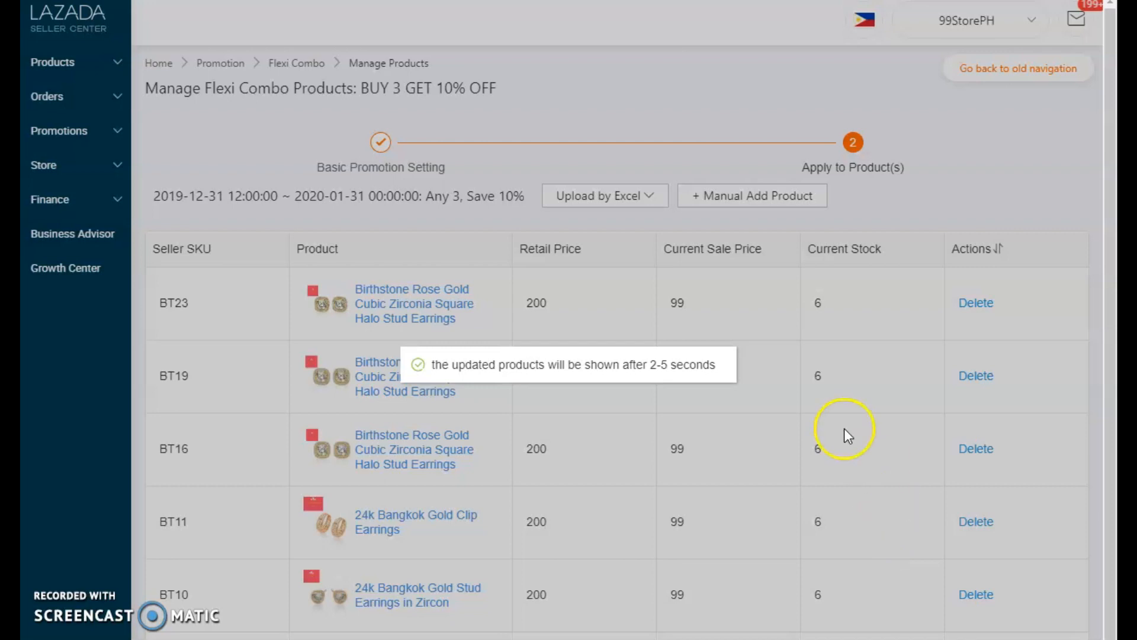
Step: Reopen manual product selection and select the 18k Bangkok Gold Flower Stud Earrings, SKU BT30, on page 3
scroll(844, 430, down, 2)
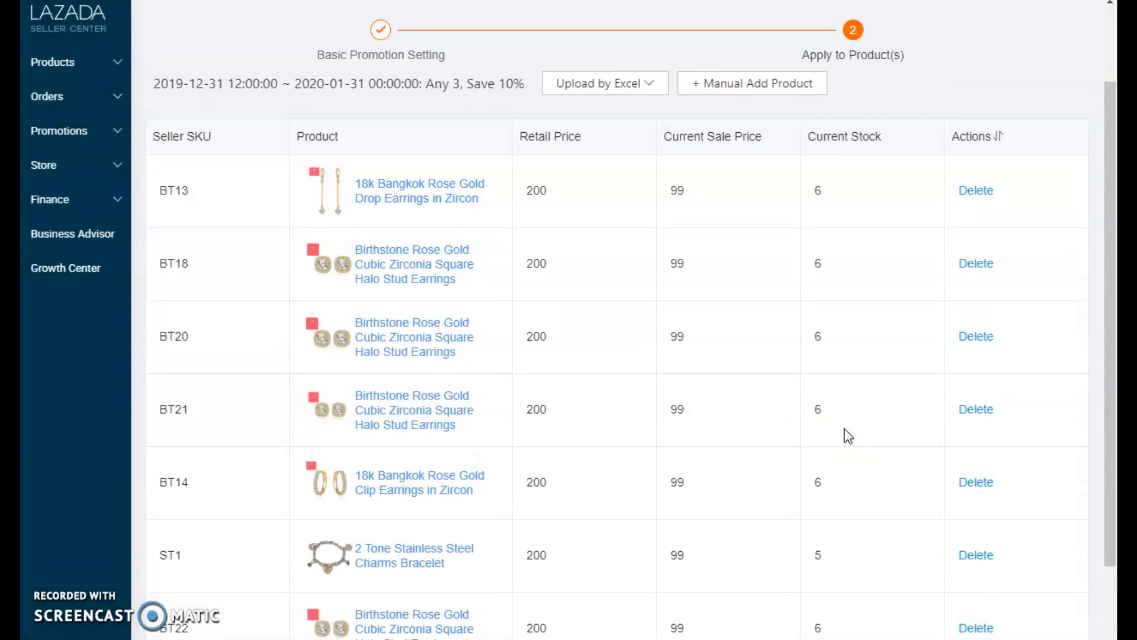
scroll(844, 429, down, 4)
scroll(844, 431, up, 6)
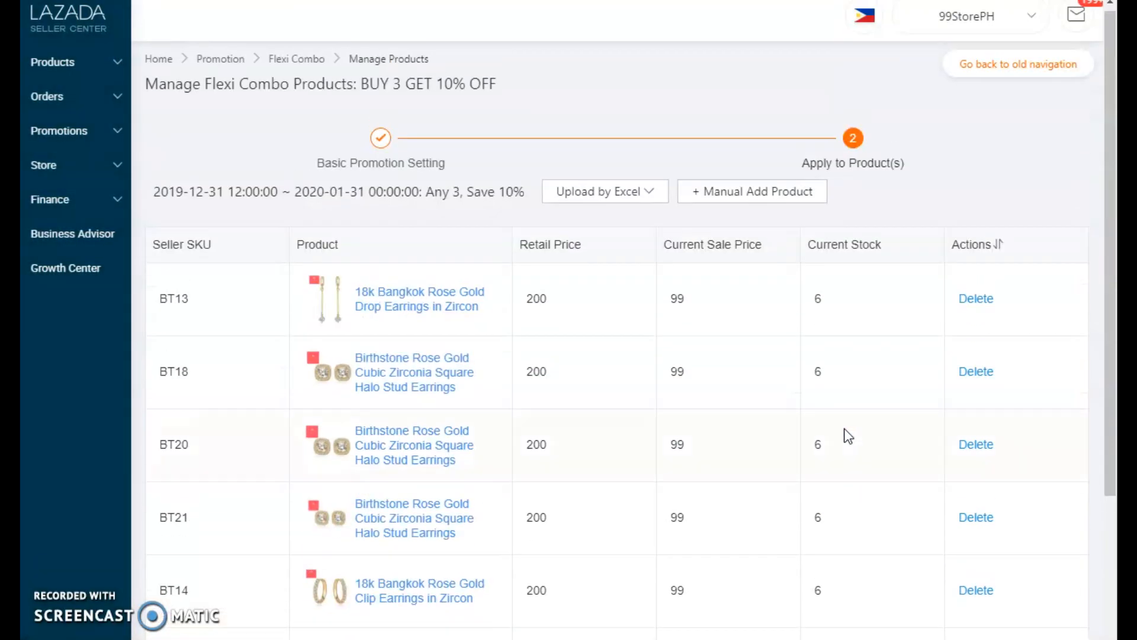
click(833, 375)
click(773, 196)
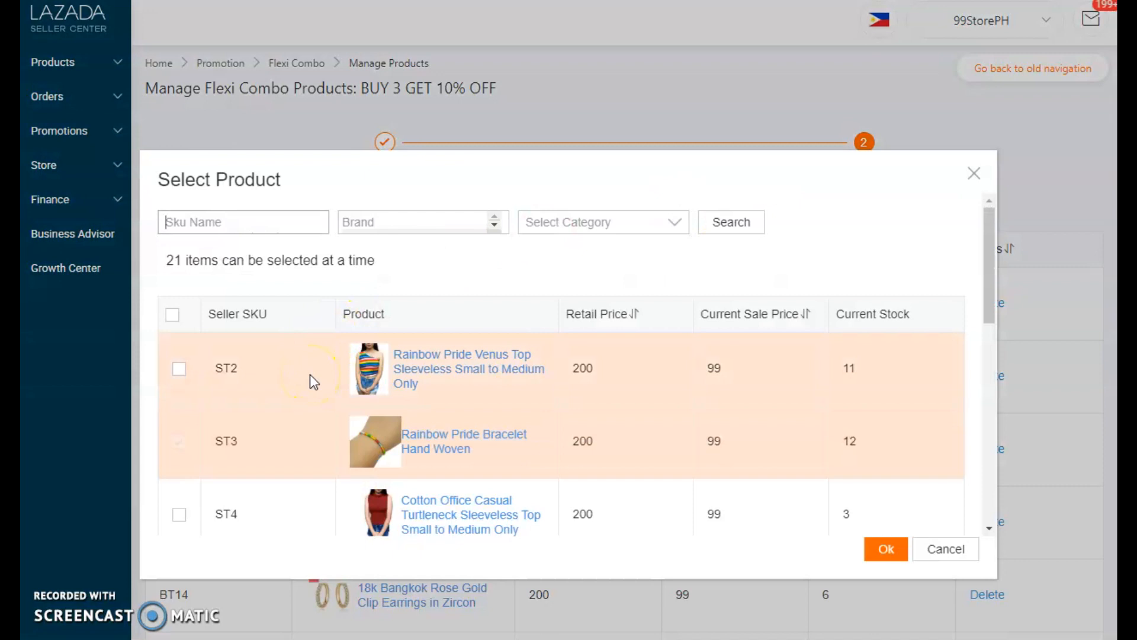
scroll(311, 374, down, 10)
click(290, 491)
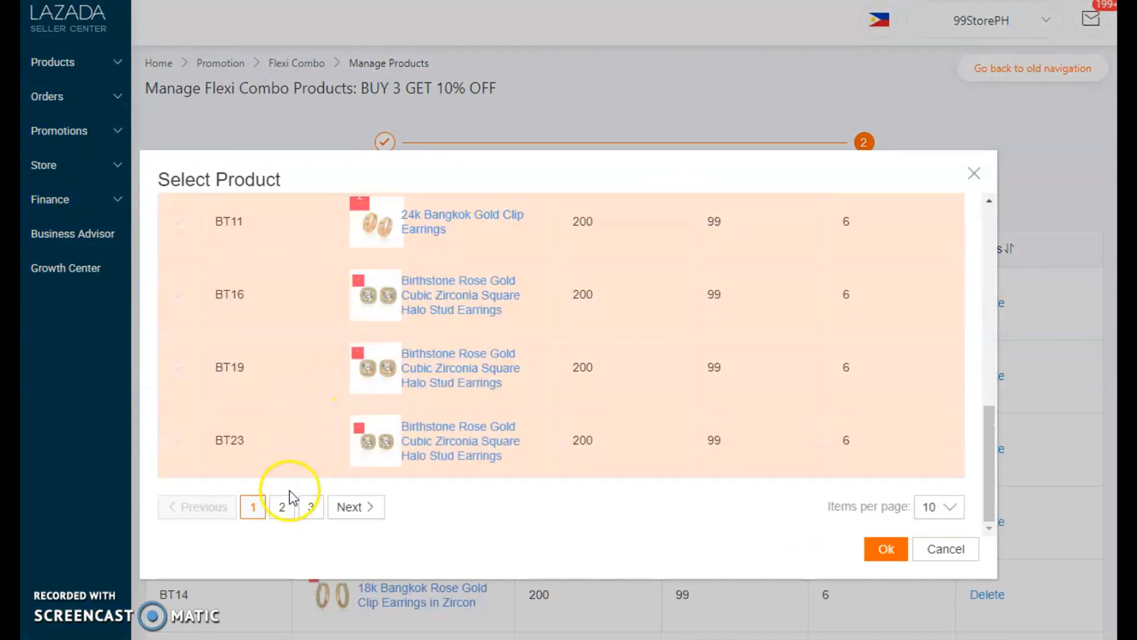
click(280, 507)
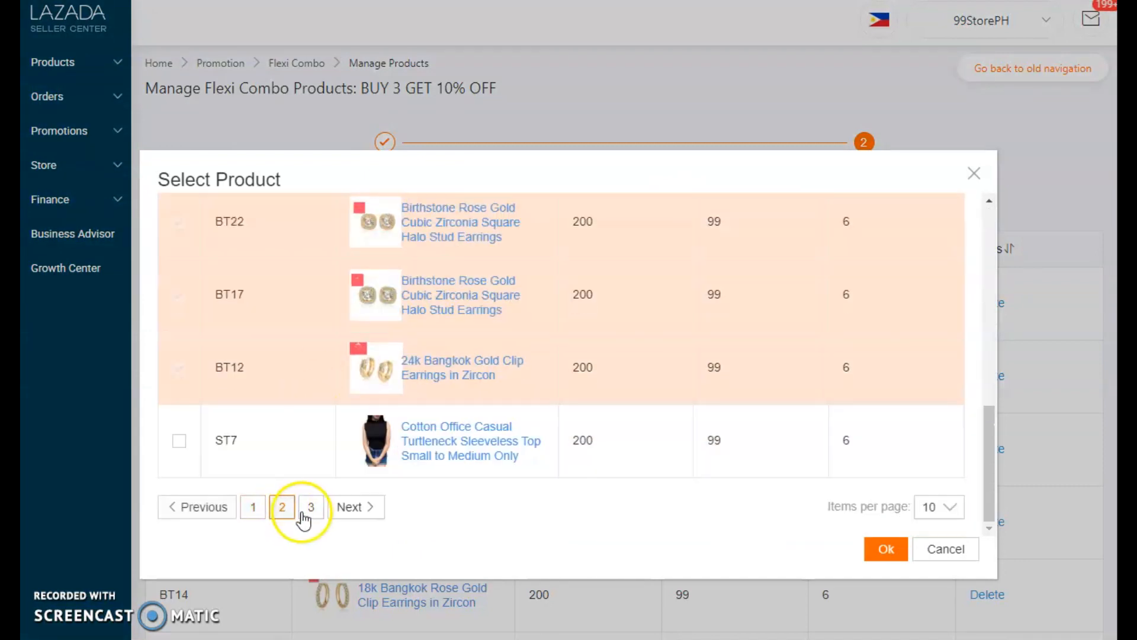
click(310, 509)
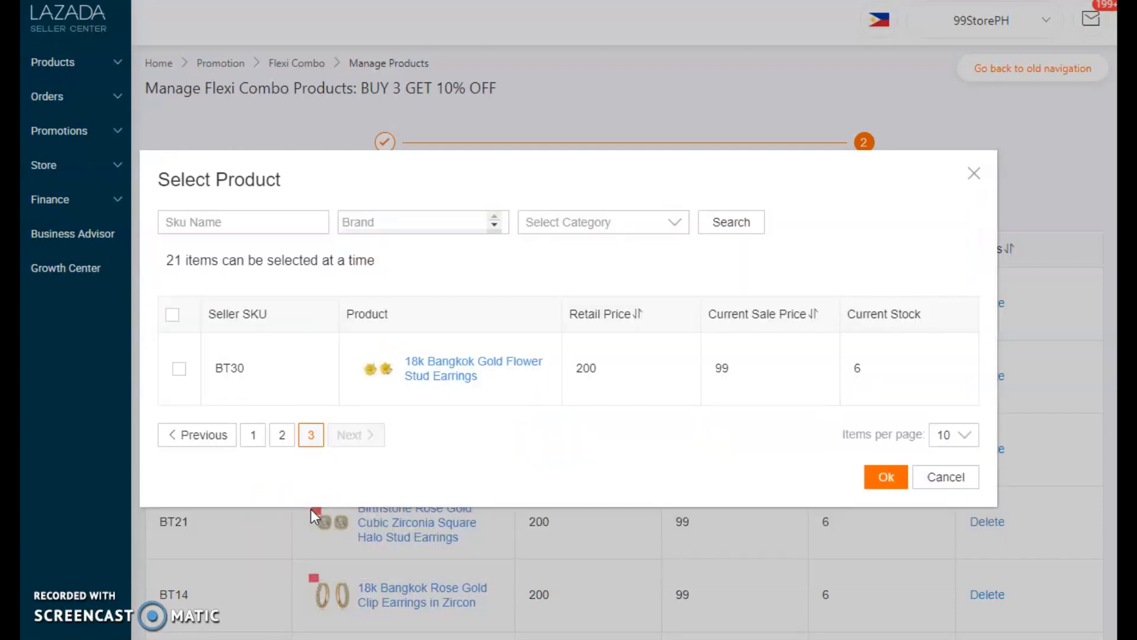
click(180, 369)
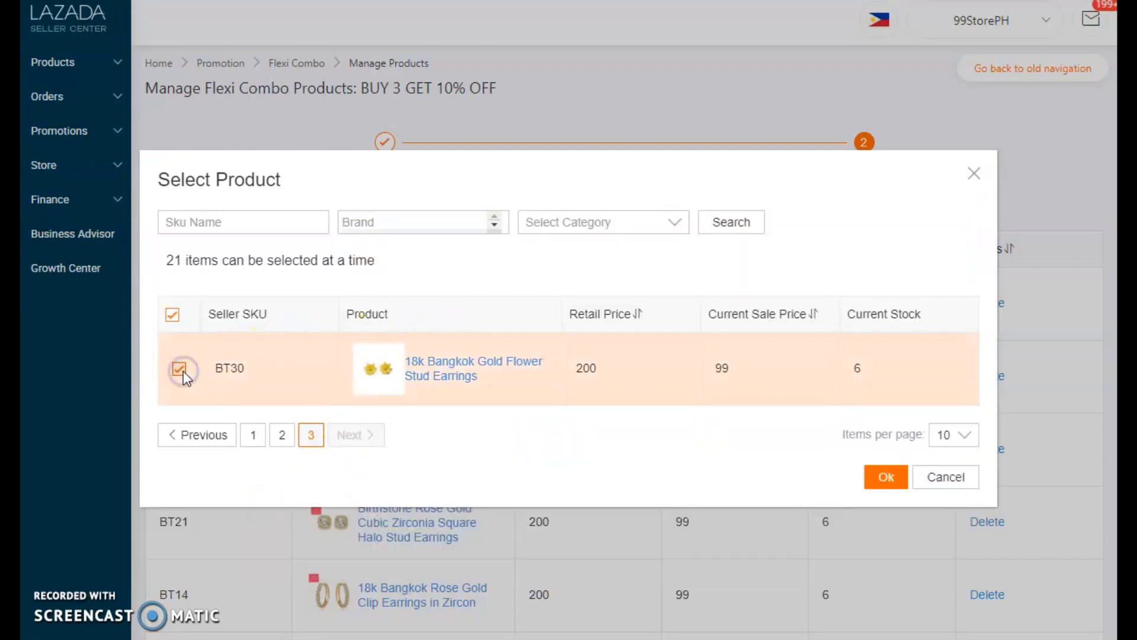
Step: Select the Rainbow Pride Venus Top, SKU ST2, on page 1 and add the selected products to the promotion
click(283, 439)
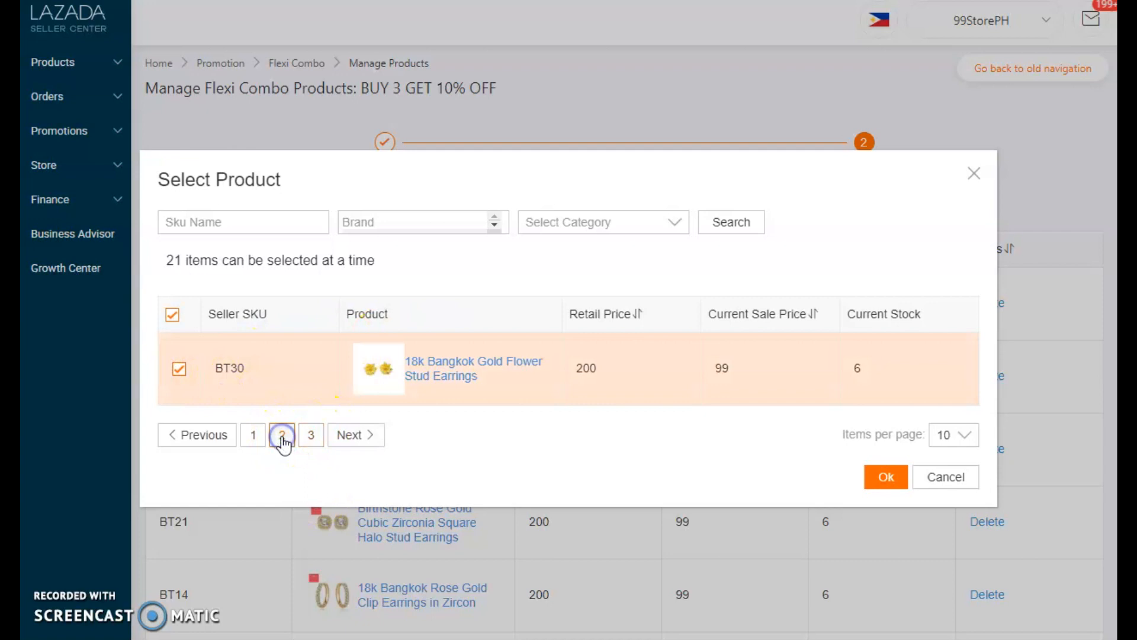
scroll(331, 424, down, 10)
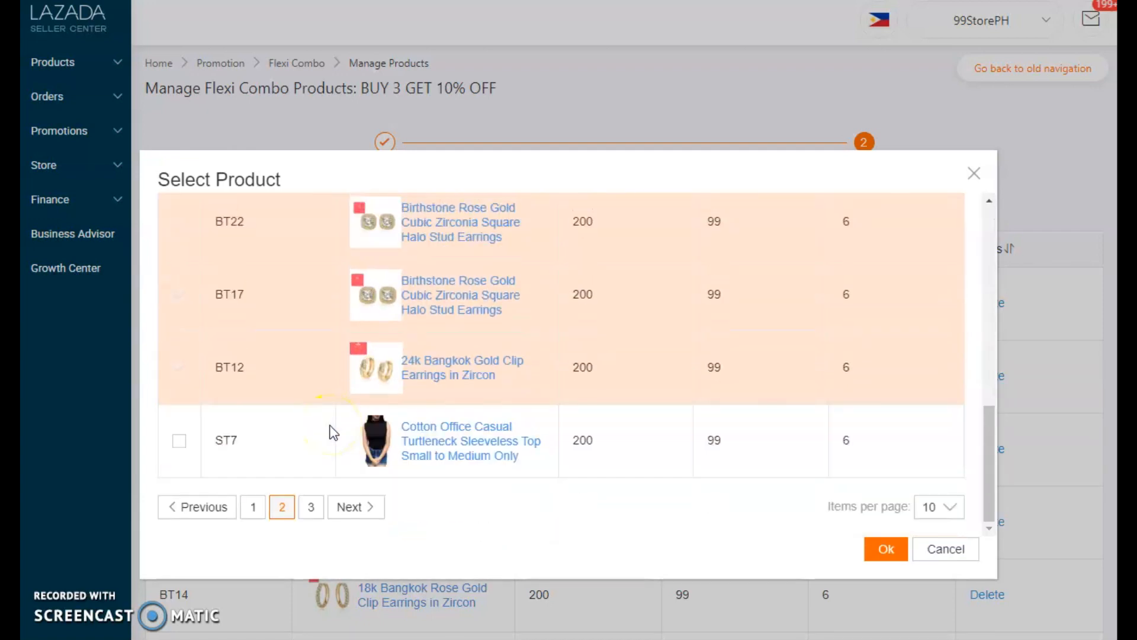
click(253, 506)
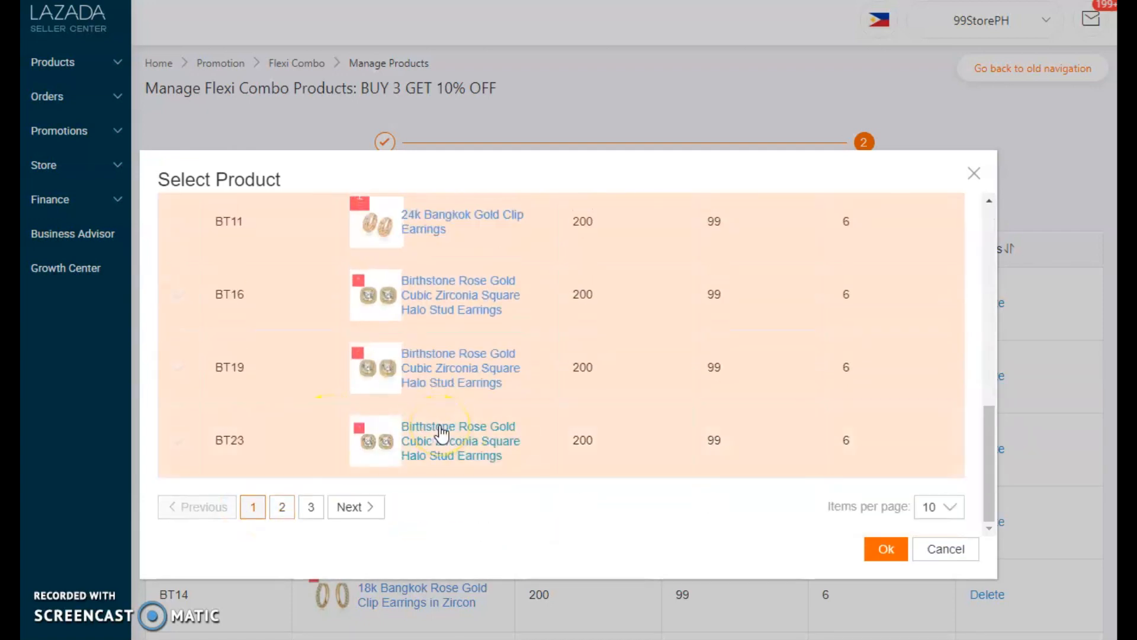
scroll(442, 434, up, 10)
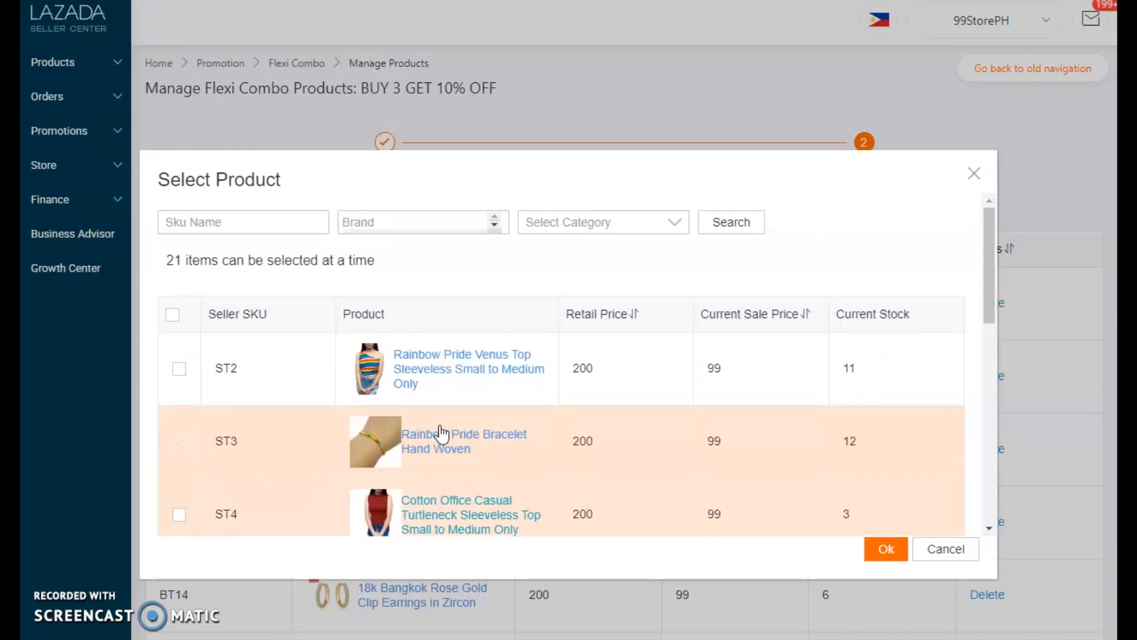
click(186, 376)
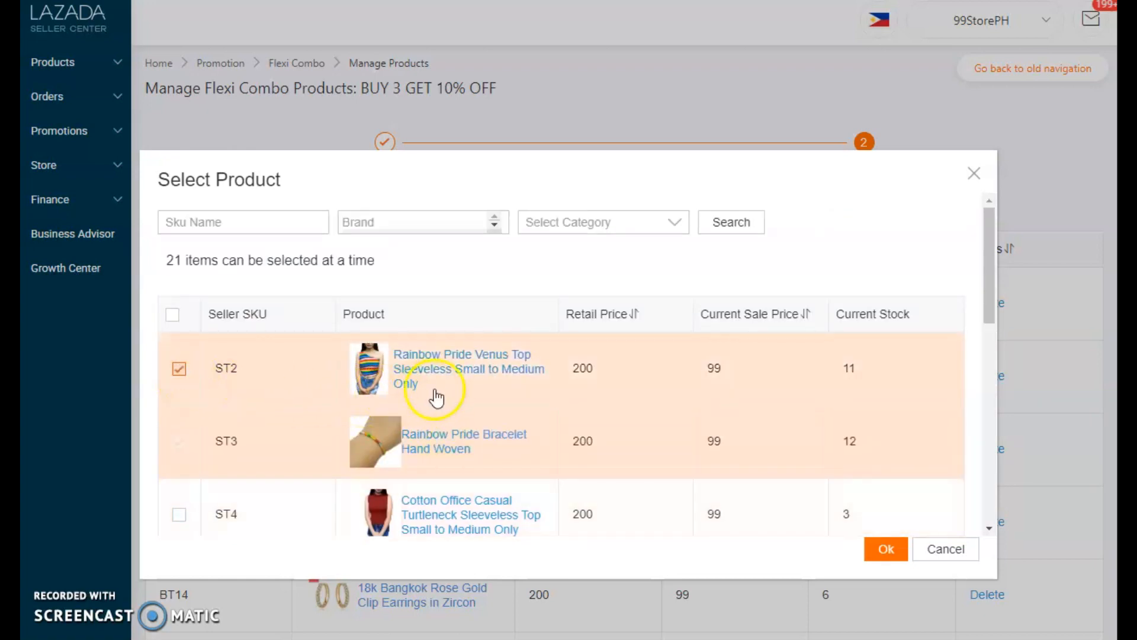
scroll(442, 396, down, 5)
scroll(460, 395, down, 2)
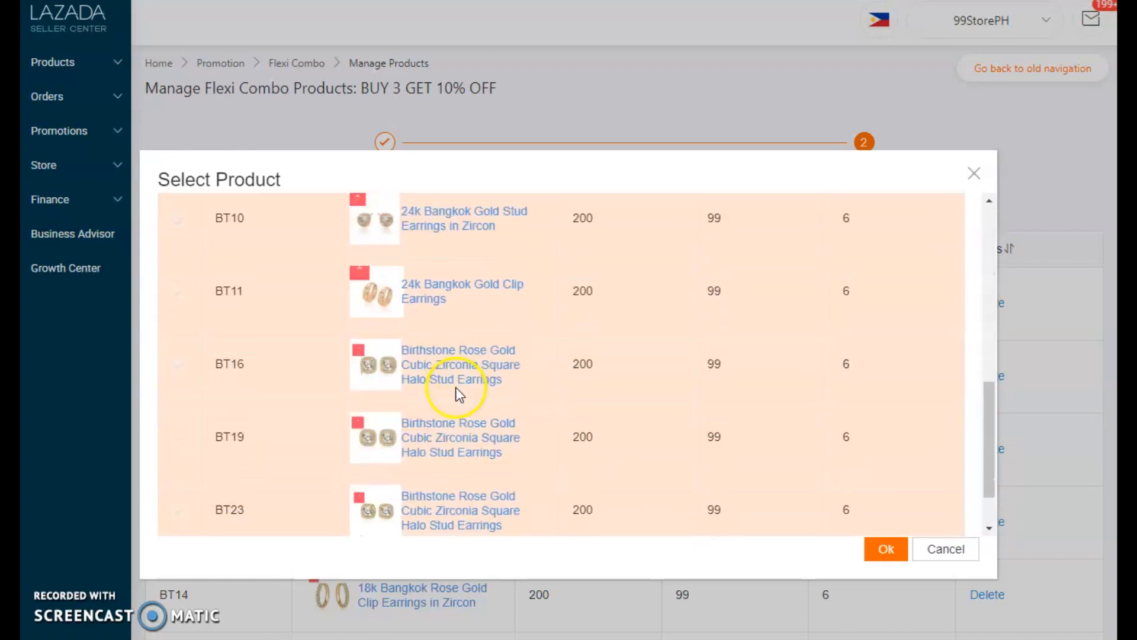
click(880, 551)
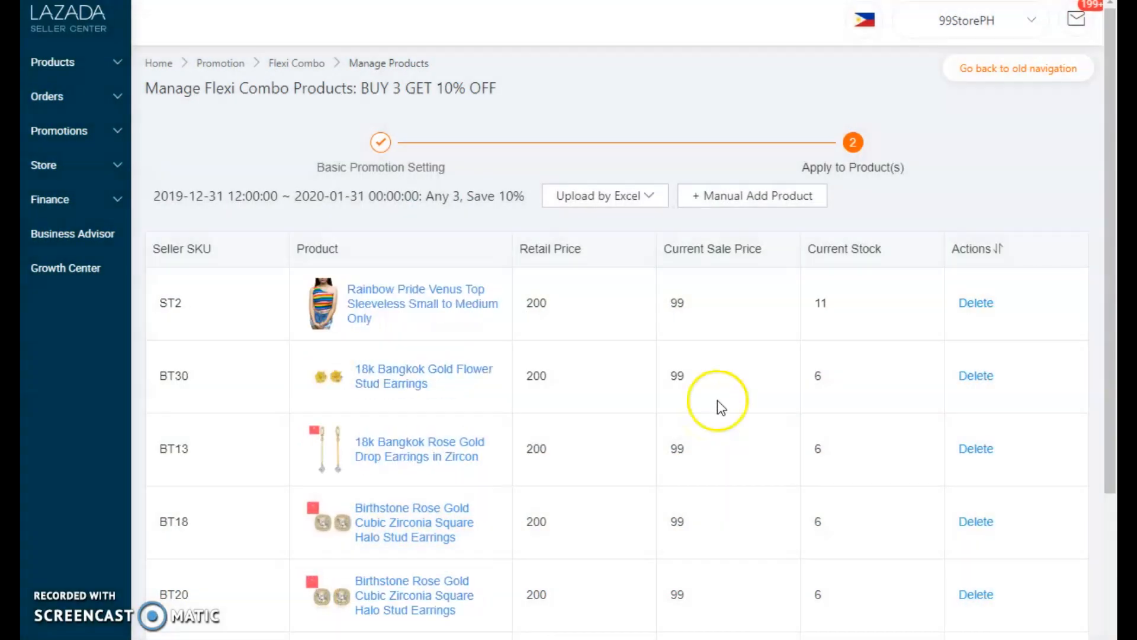
Step: Review the products applied to the promotion and return to the Flexi Combo promotions list
scroll(788, 332, down, 5)
scroll(787, 338, up, 5)
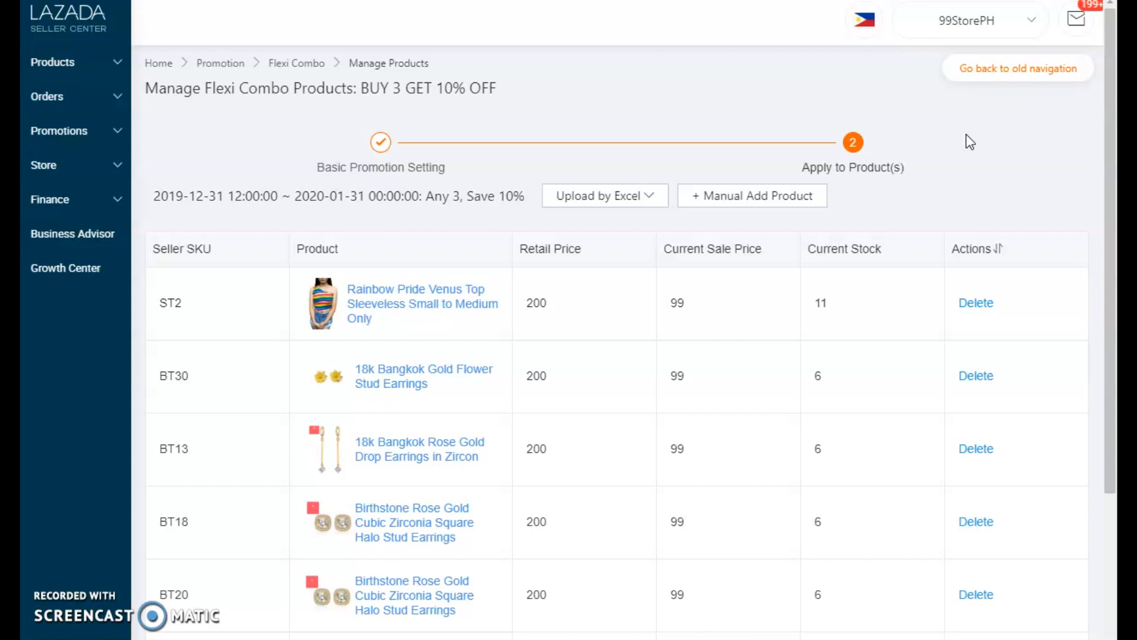
scroll(585, 343, down, 5)
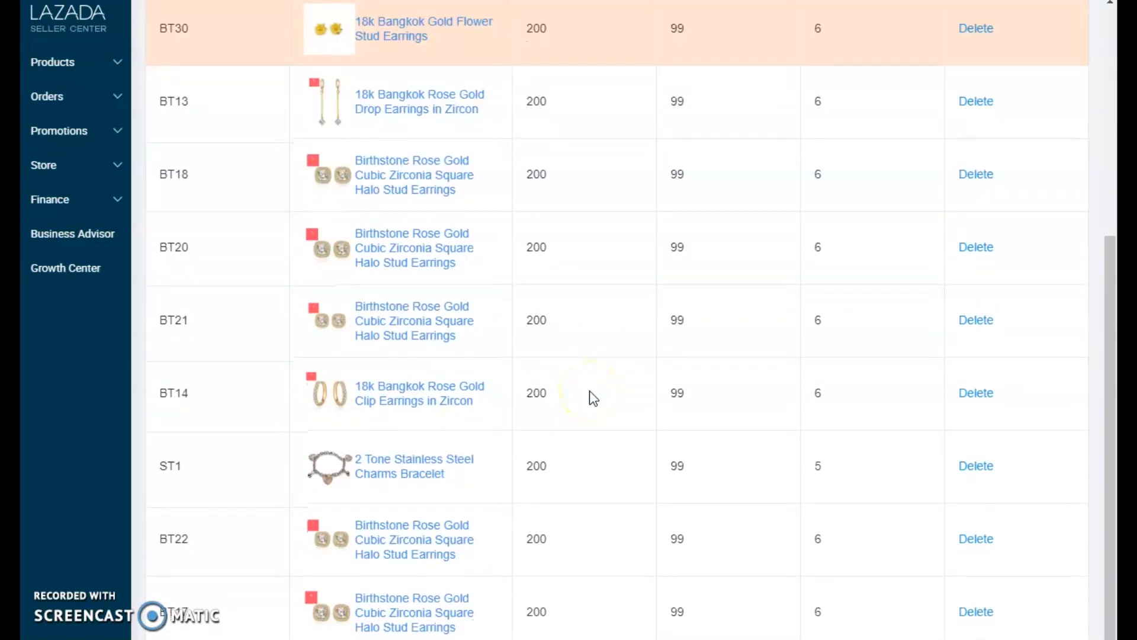
scroll(590, 392, up, 5)
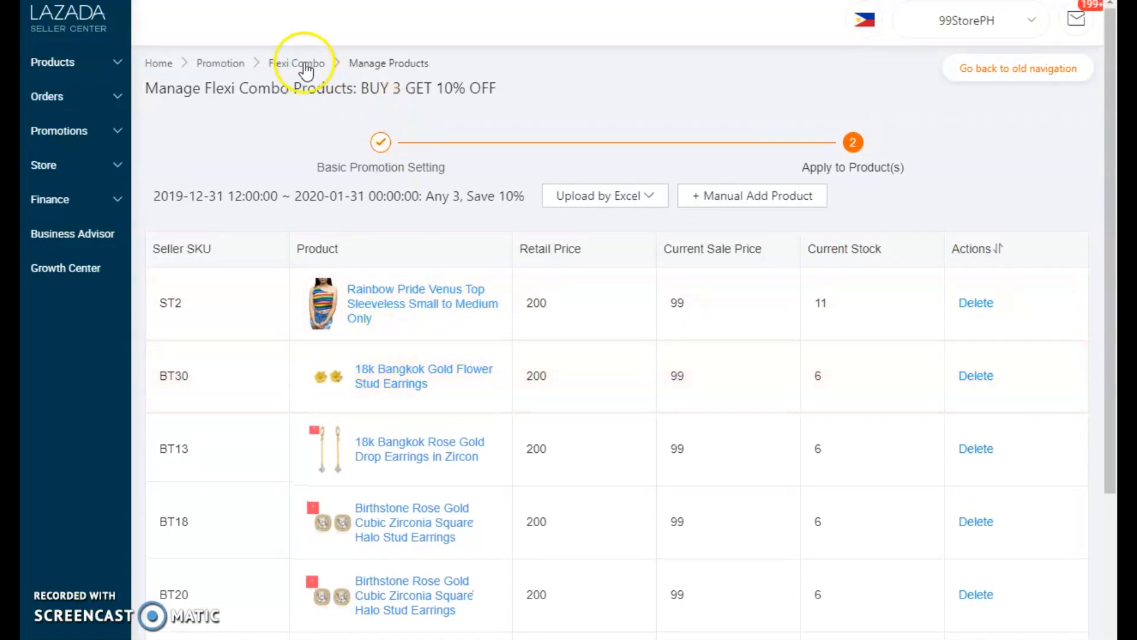
click(291, 64)
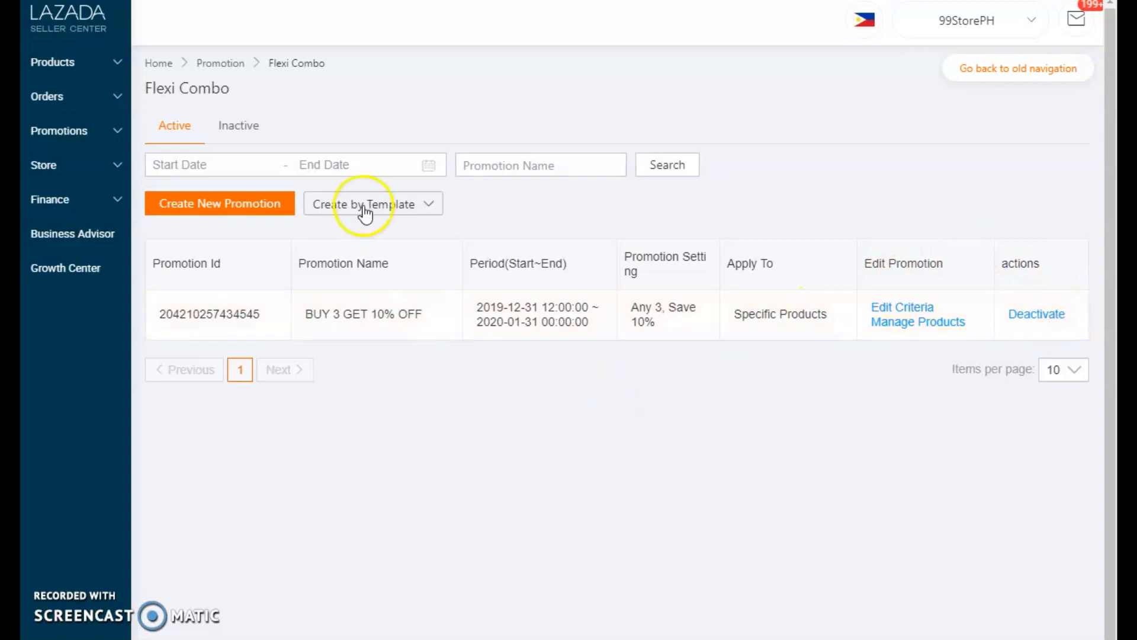
Step: Return to the Seller Center home page, dismiss the holiday announcement, and open the live 18k Bangkok Gold Flower Stud Earrings listing from the product overview
click(152, 66)
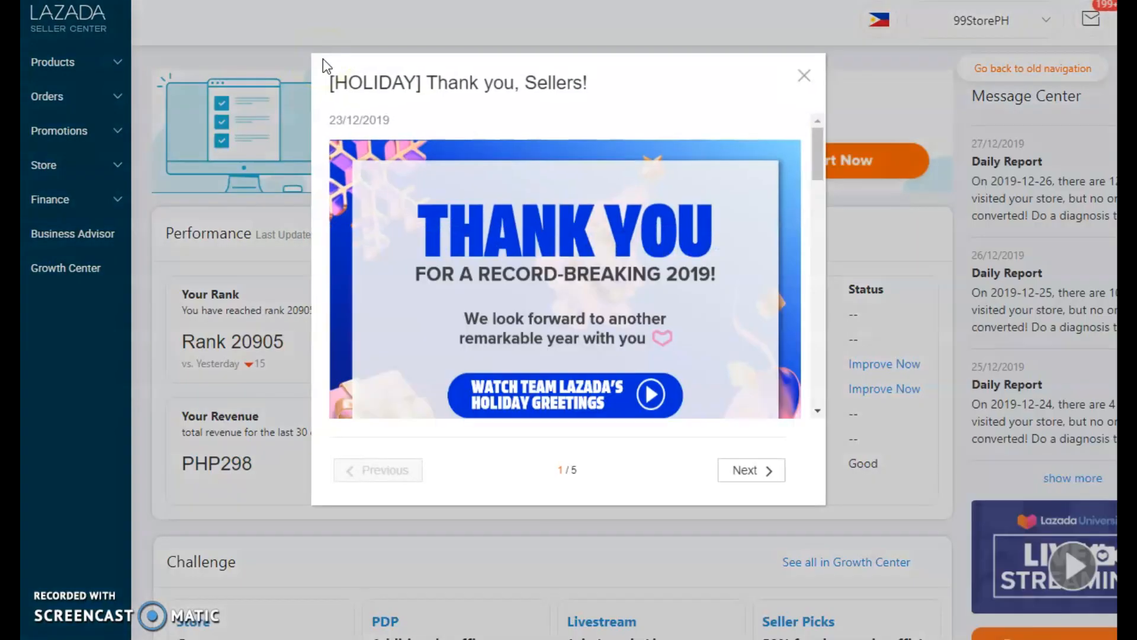
click(803, 76)
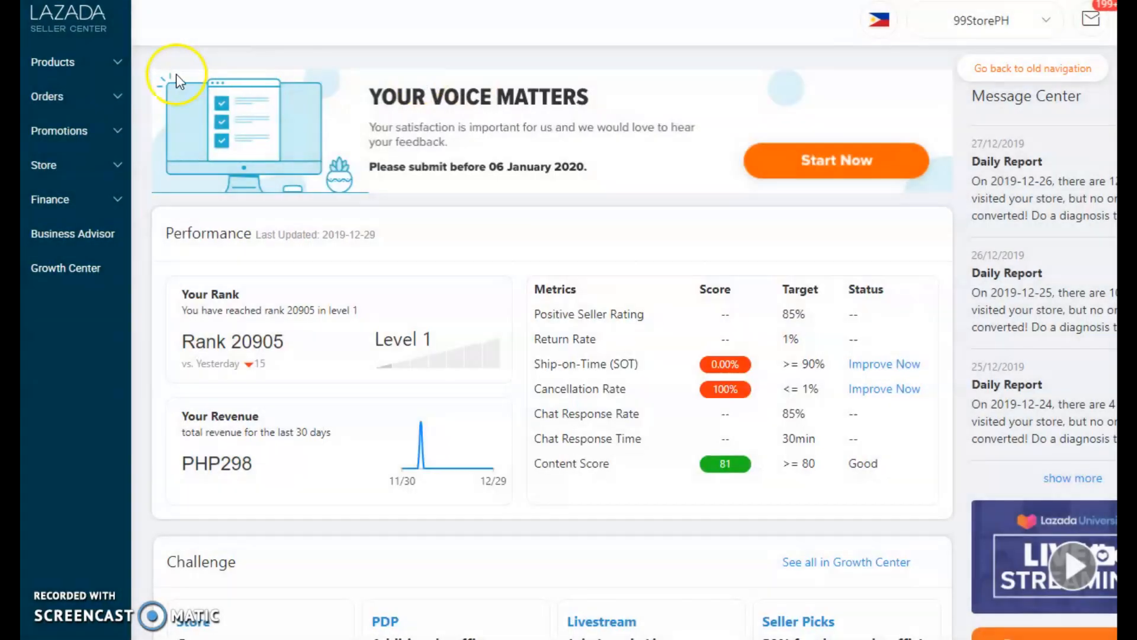
click(59, 64)
click(65, 104)
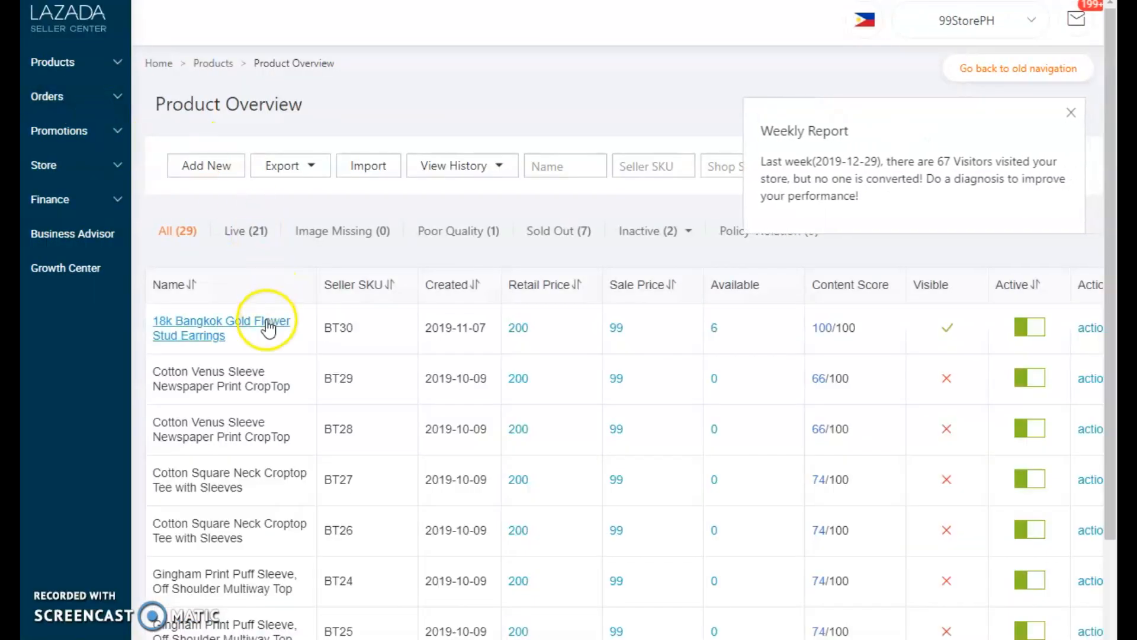
click(266, 322)
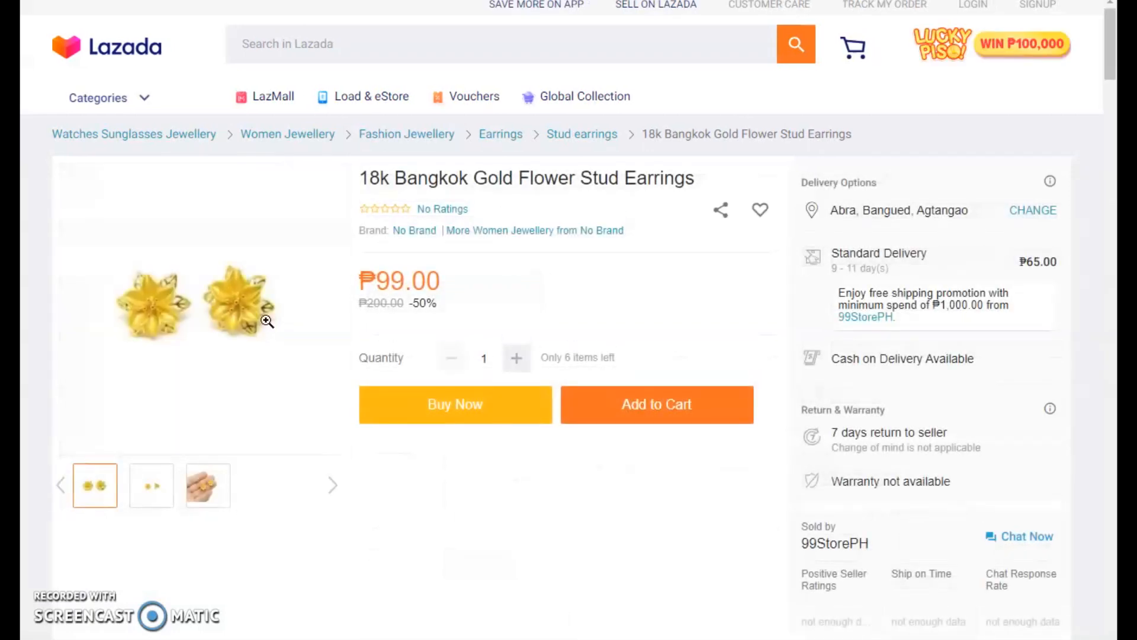
Step: Check the price and Promotions line on the earrings' product page for the Flexi Combo offer
scroll(661, 298, down, 4)
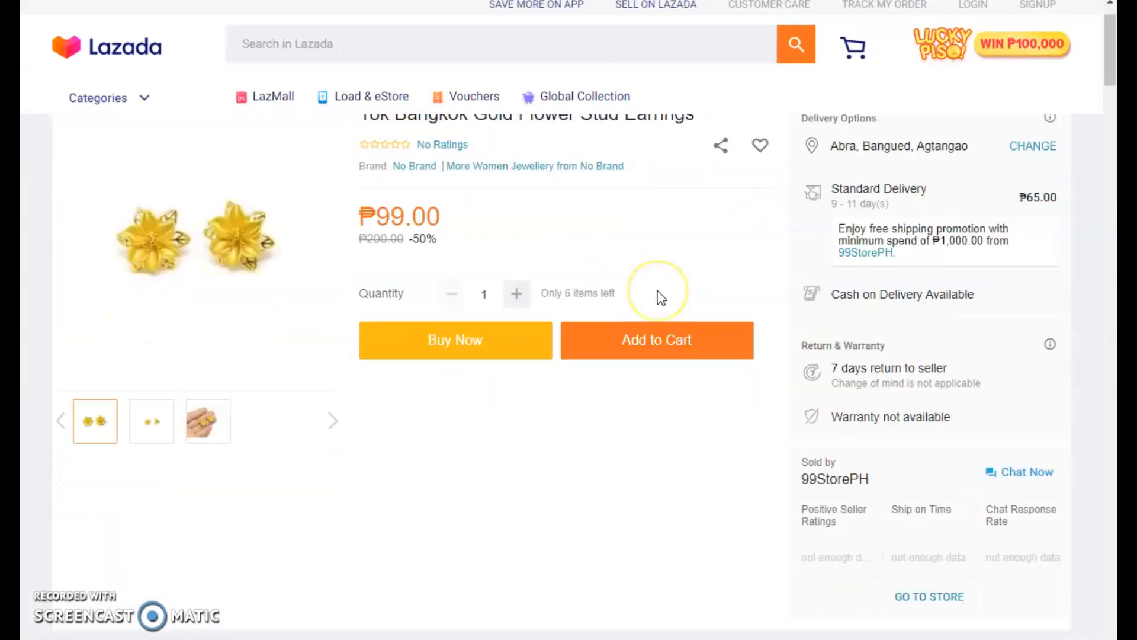
scroll(659, 297, down, 5)
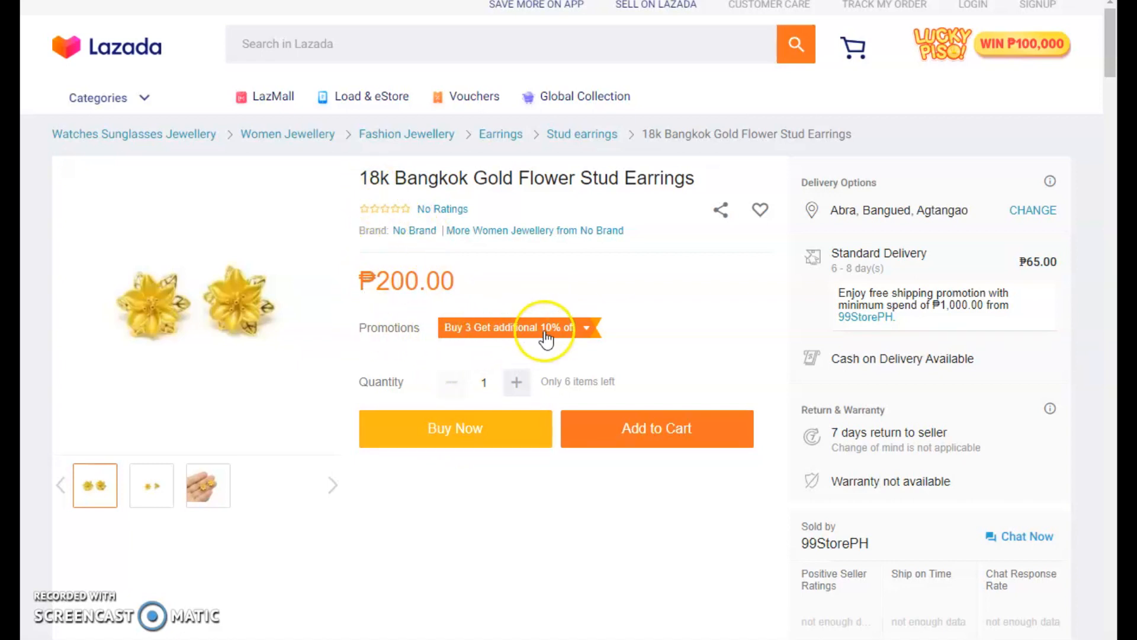
drag(360, 328, 396, 333)
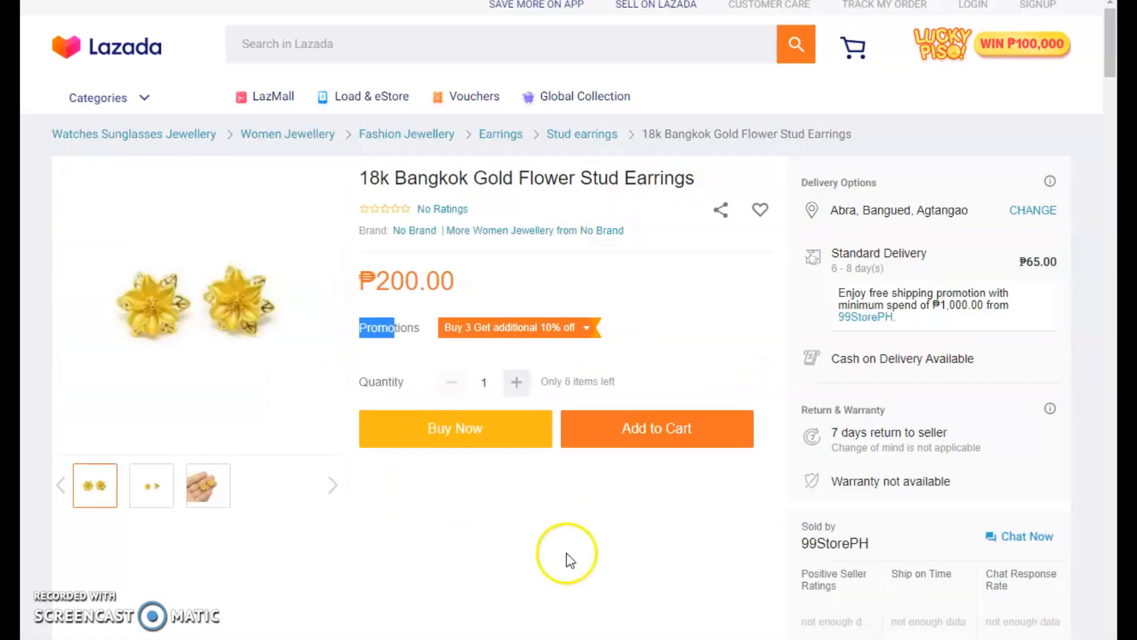
click(411, 329)
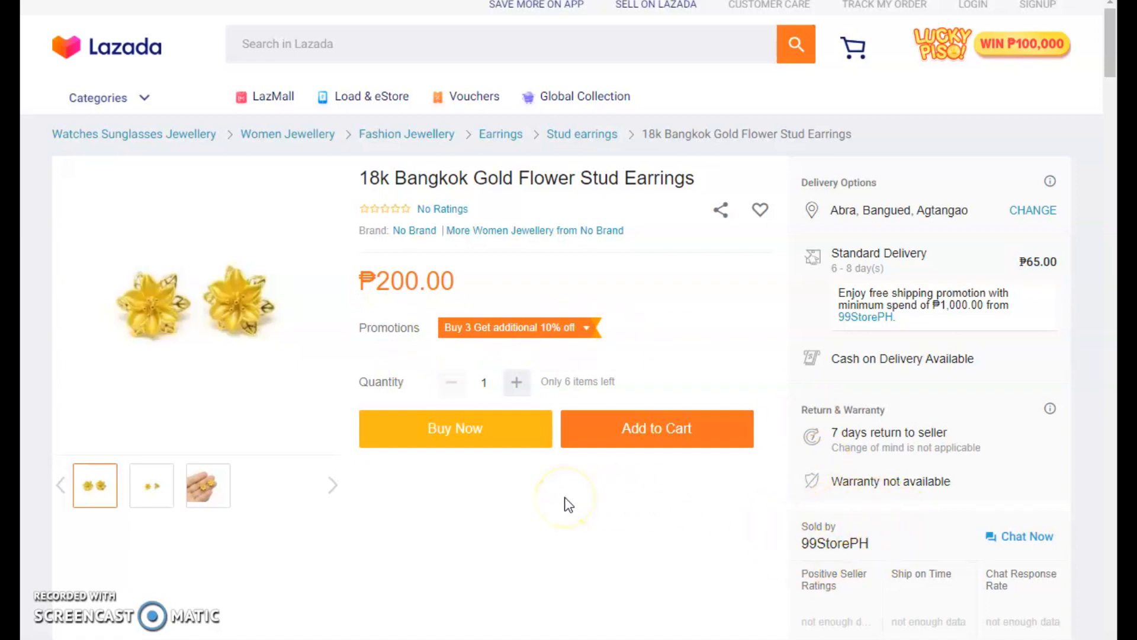
Step: Examine the Flexi Combo product section, product details, specifications and reviews on the earrings' page, and return to its beginning
scroll(567, 503, down, 7)
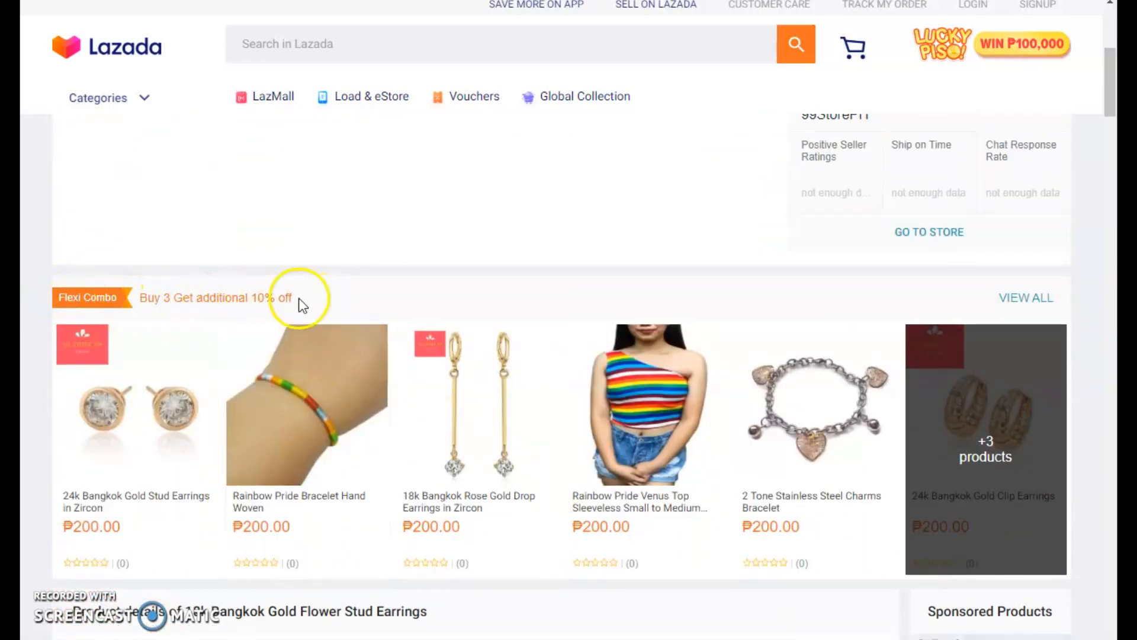
scroll(424, 303, down, 7)
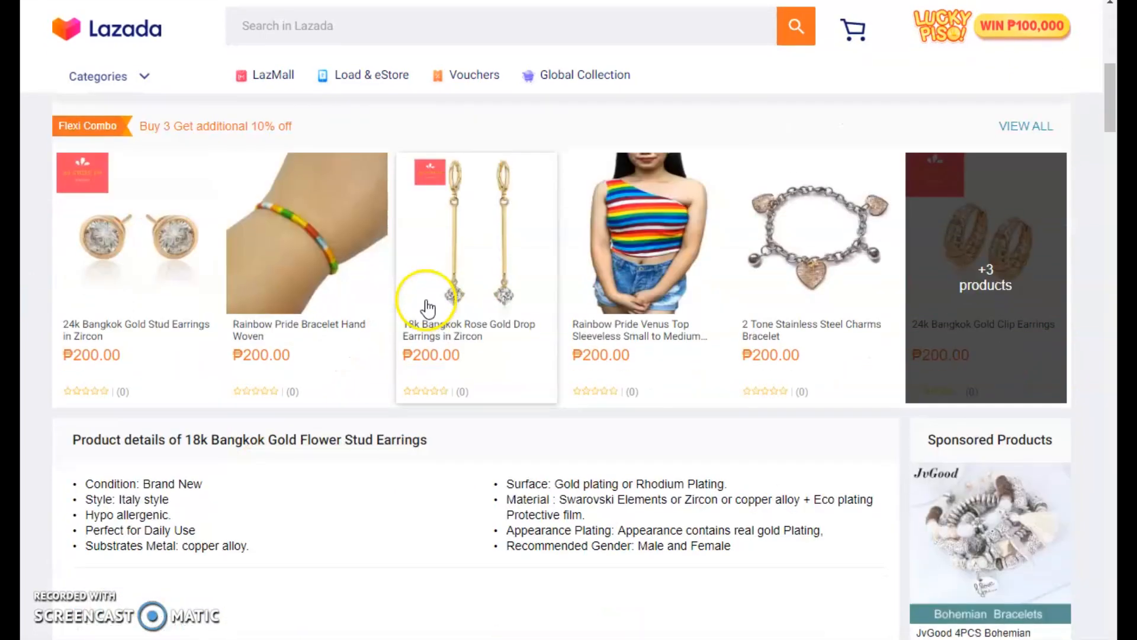
scroll(426, 301, down, 5)
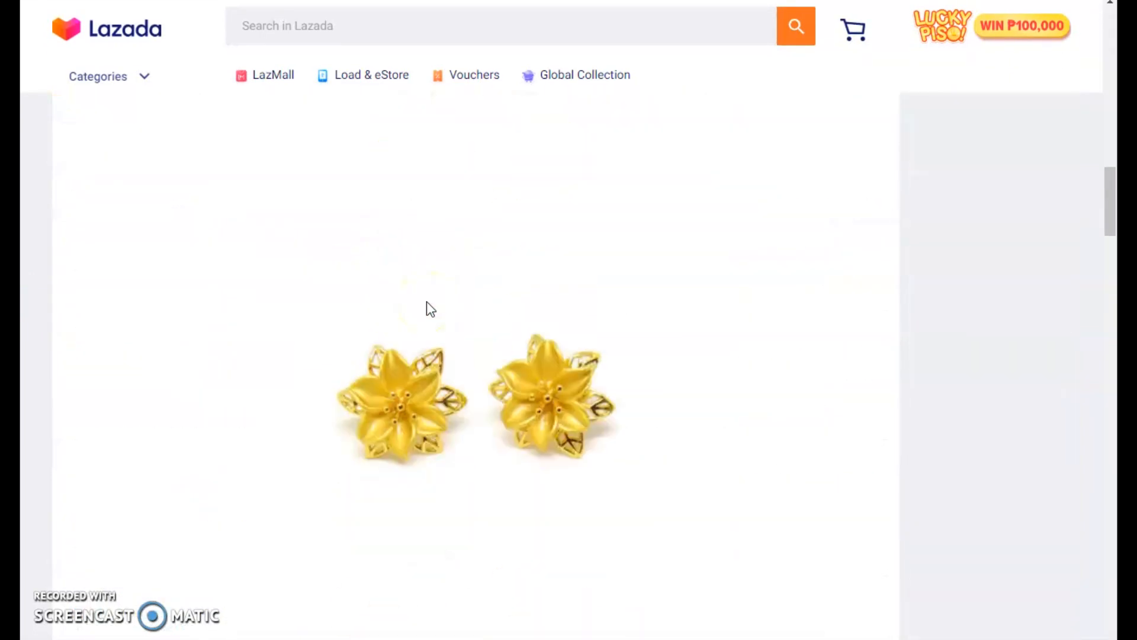
scroll(431, 308, down, 20)
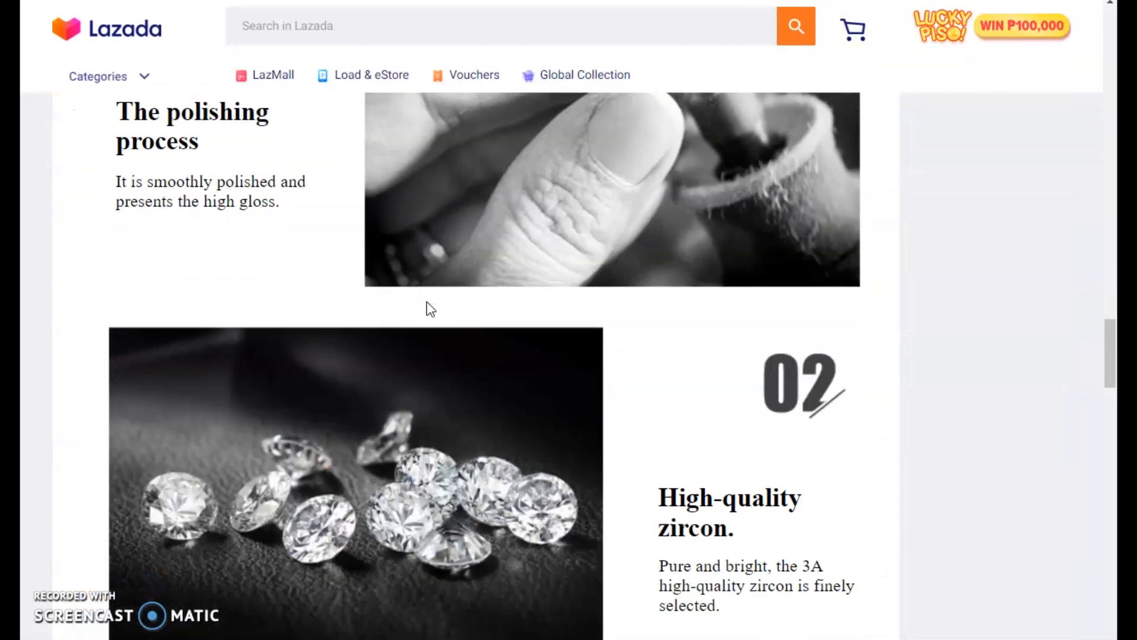
scroll(431, 308, down, 20)
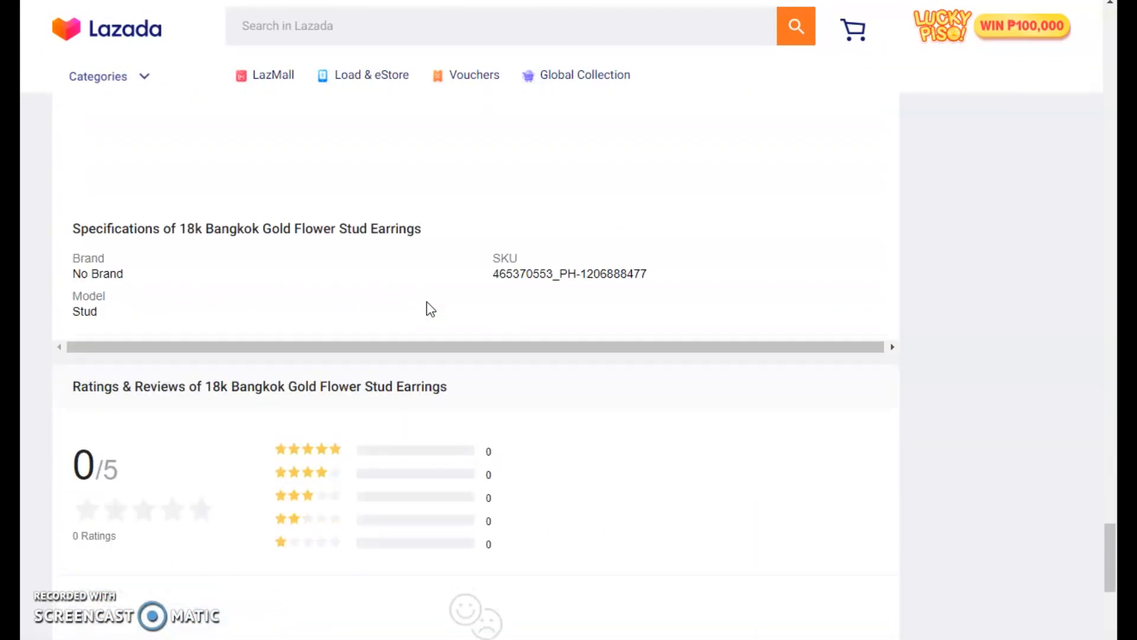
scroll(431, 308, down, 7)
scroll(431, 308, up, 20)
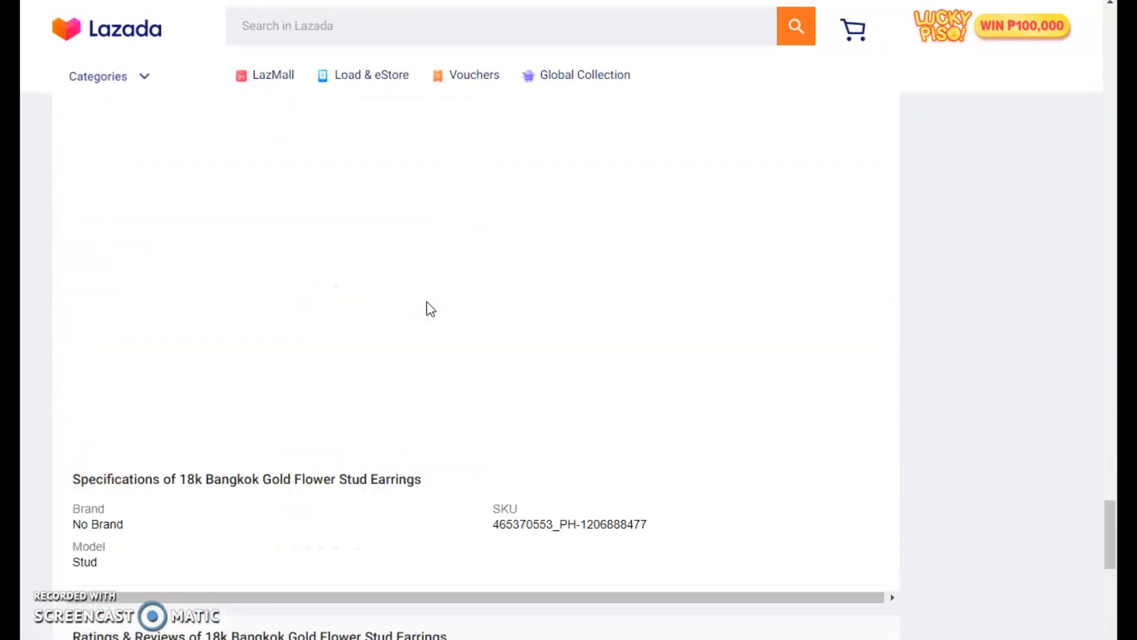
scroll(431, 308, up, 20)
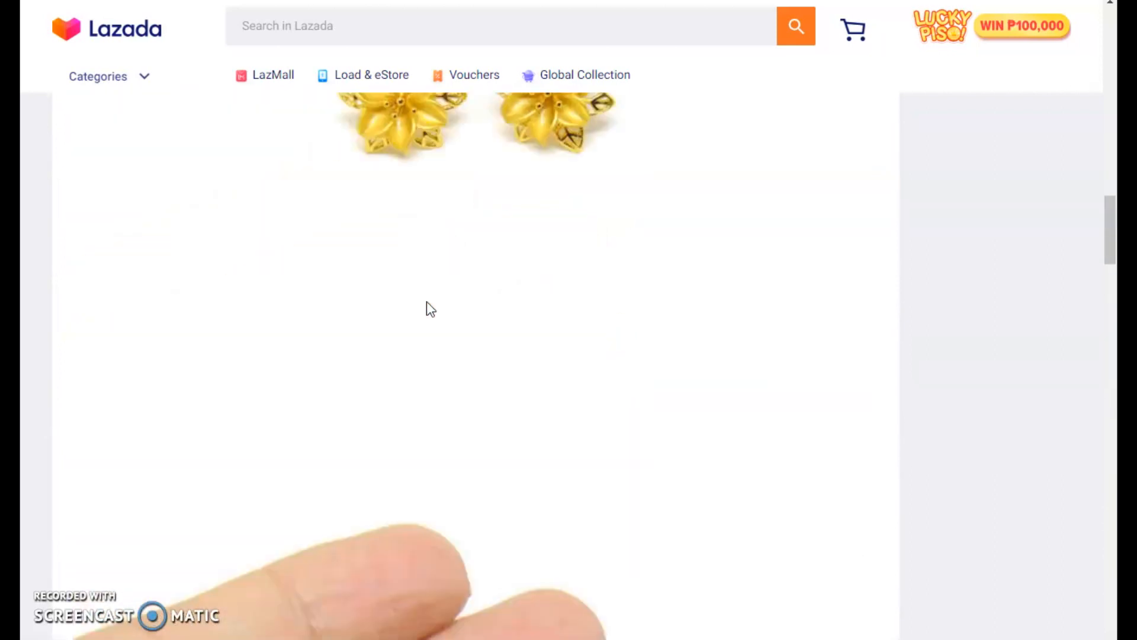
scroll(431, 309, up, 10)
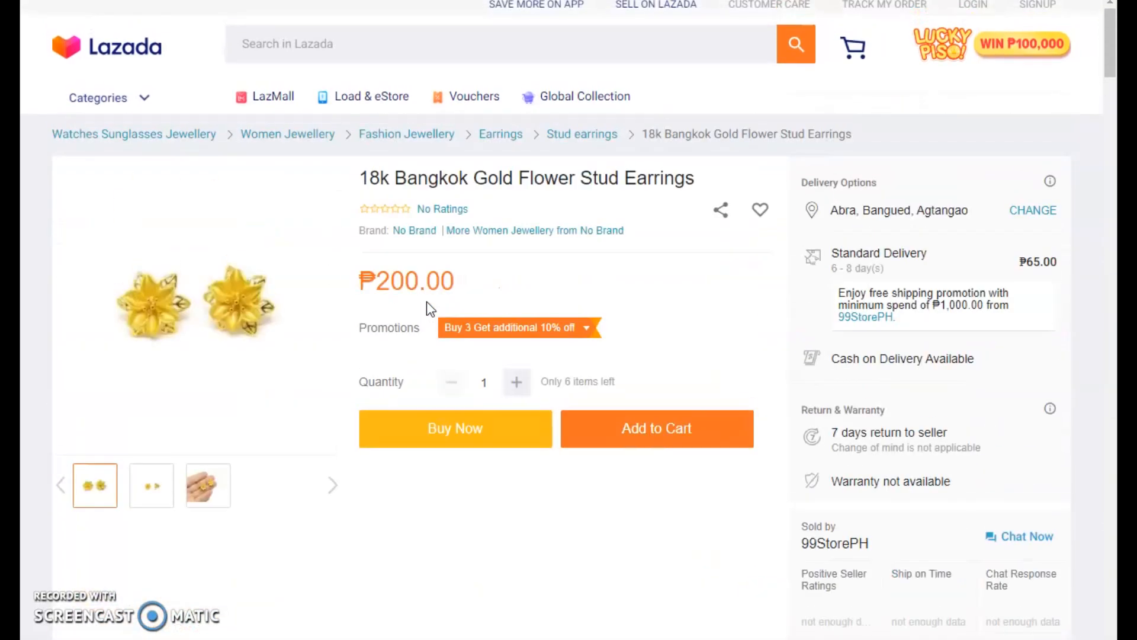